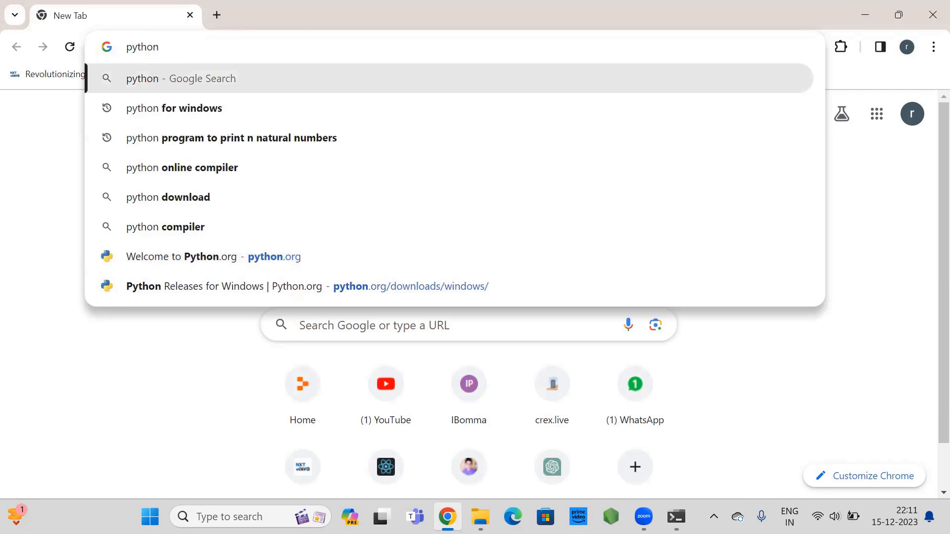
Step: Search the web for "python for windows" and open the Python Releases for Windows page on python.org
key("Down")
key("Return")
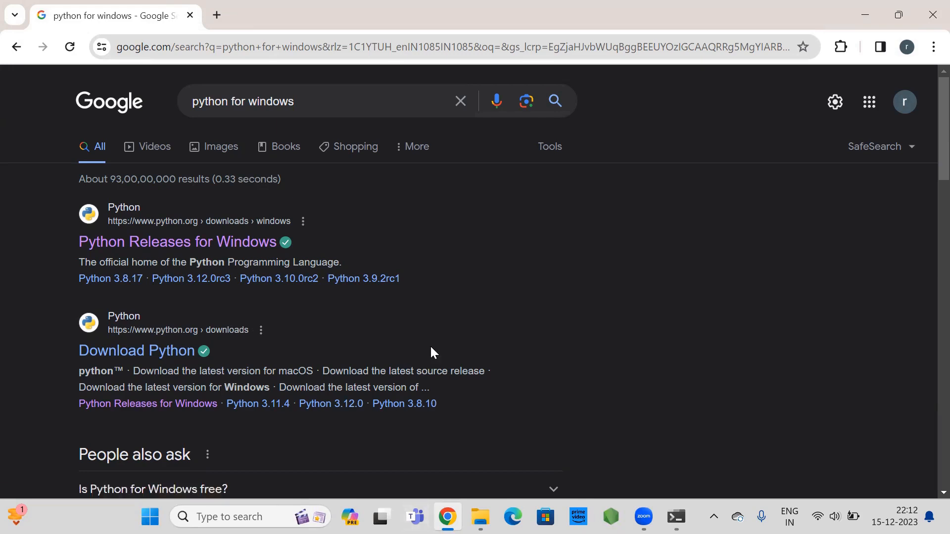
left_click(151, 244)
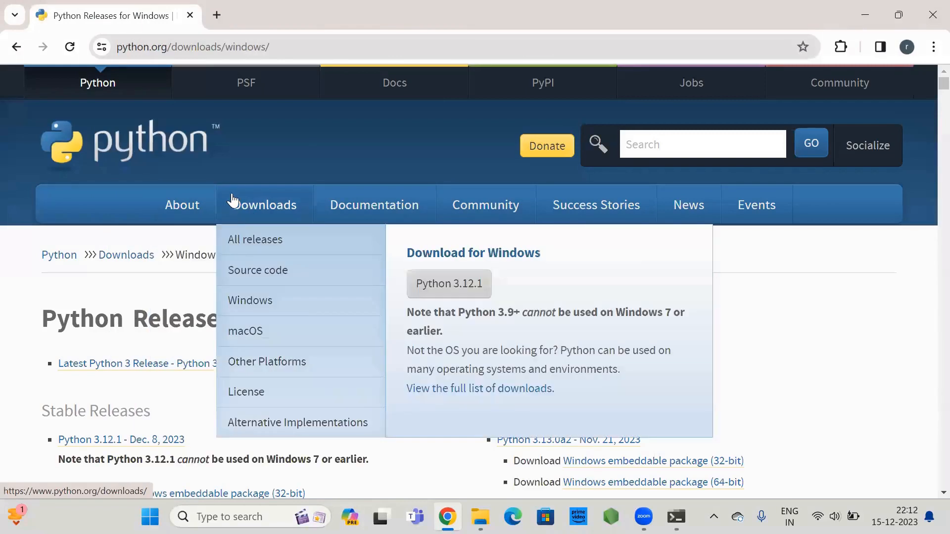
key("alt+Left")
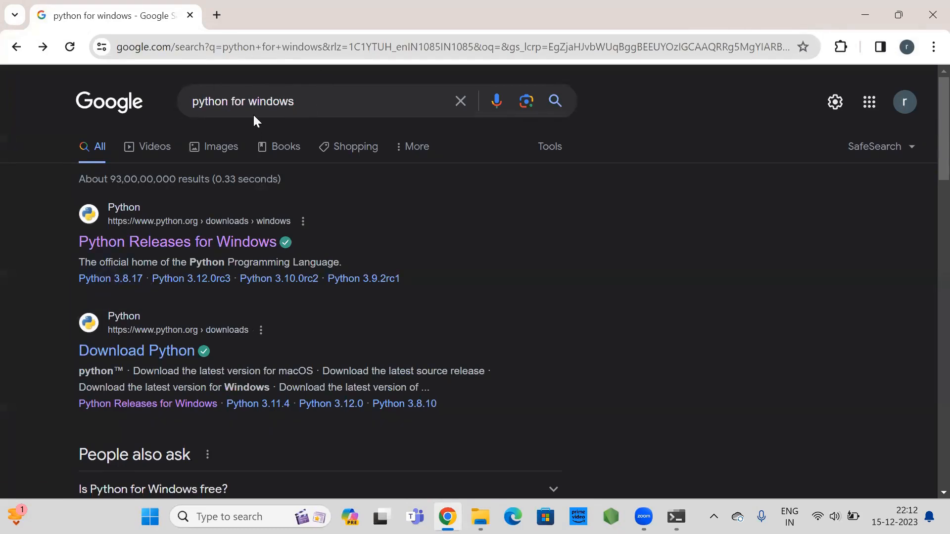
left_click(322, 98)
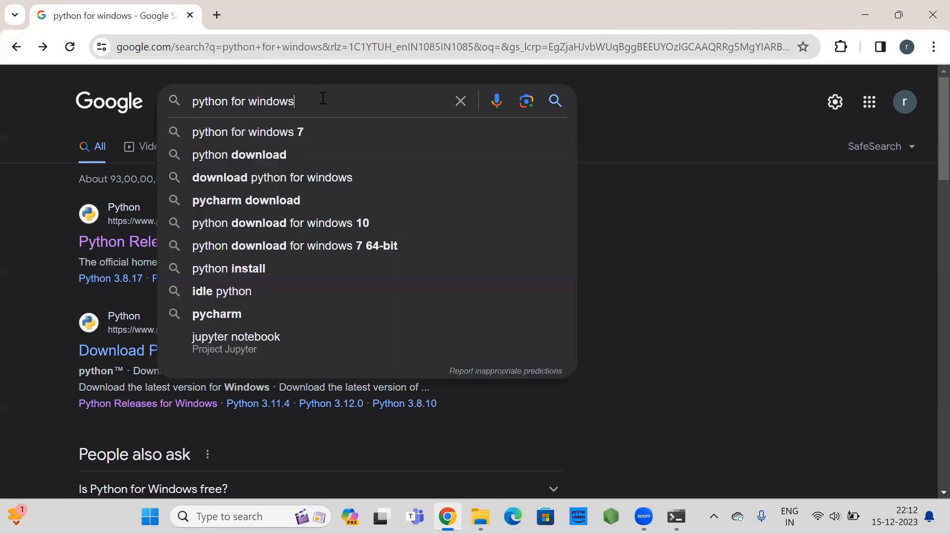
left_click(89, 244)
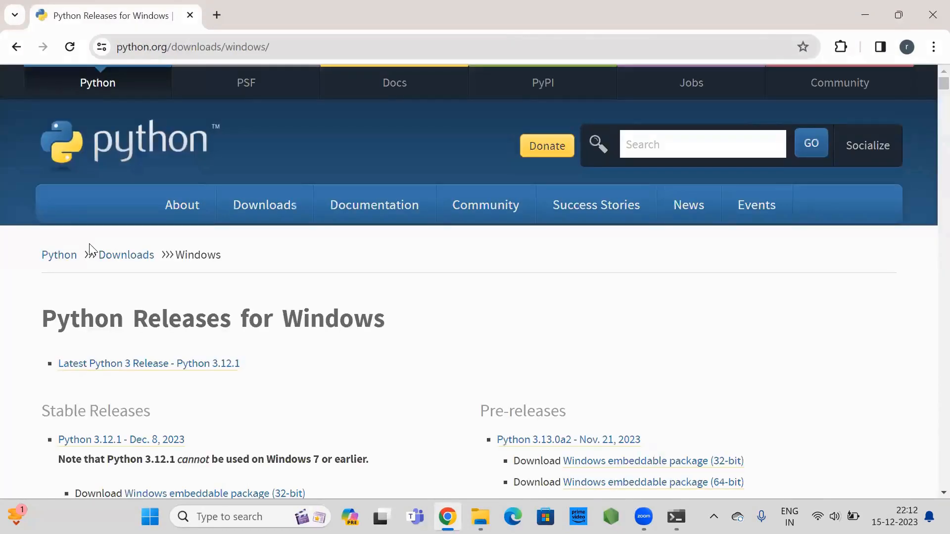
mouse_move(239, 202)
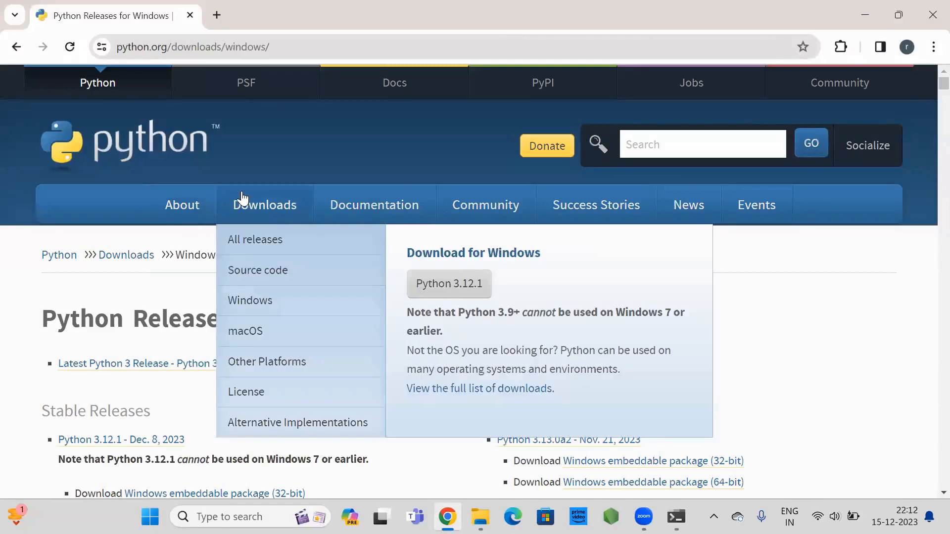
left_click(262, 309)
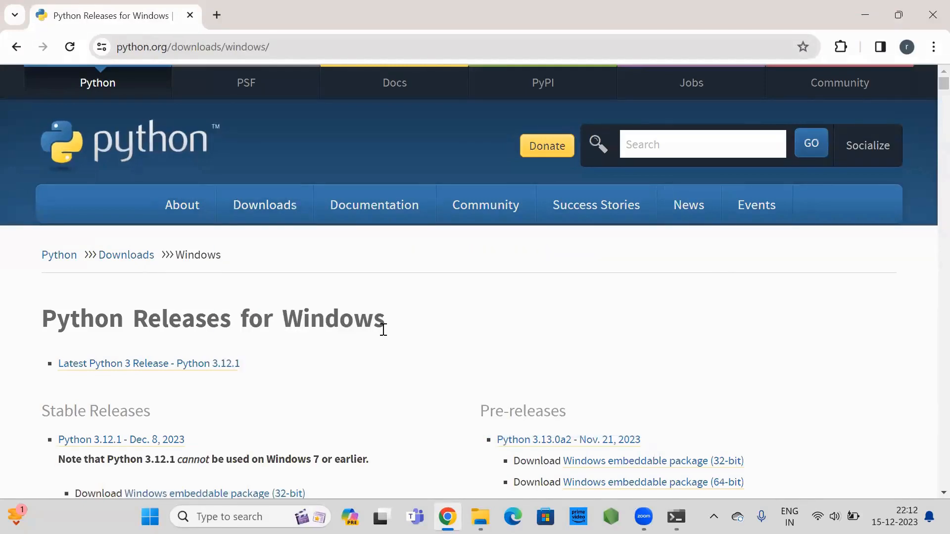
Step: Search the releases page for 3.10.8 and look over its list of download files
key("ctrl+f")
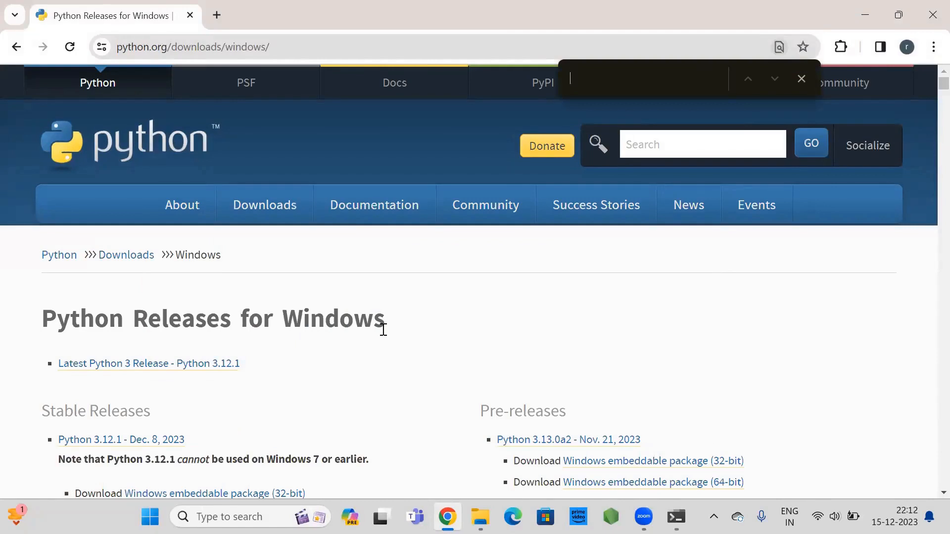
type("3.10.8")
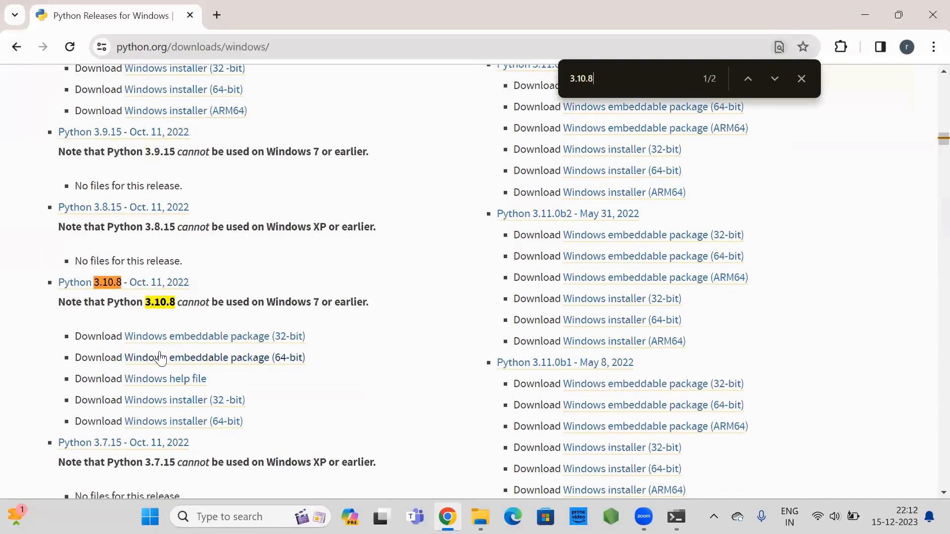
scroll(272, 321, "down", 2)
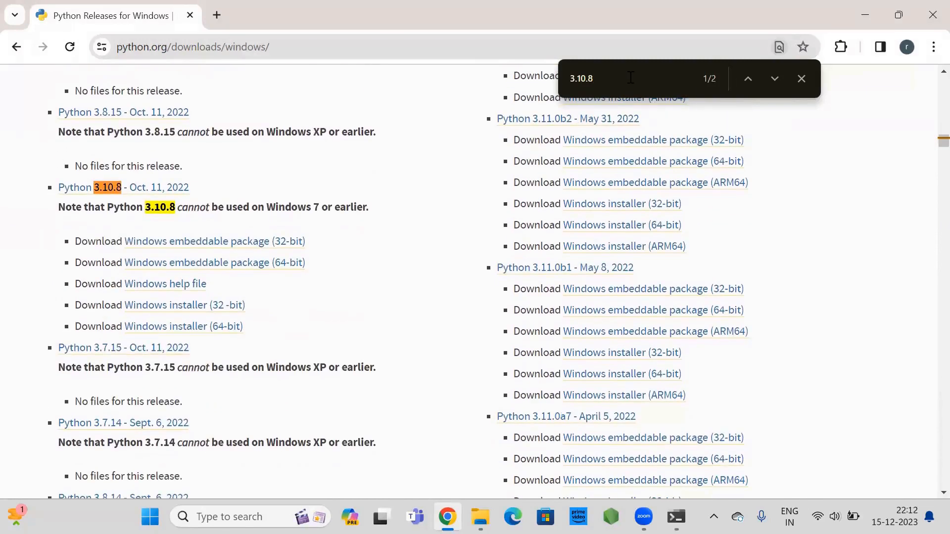
left_click(801, 79)
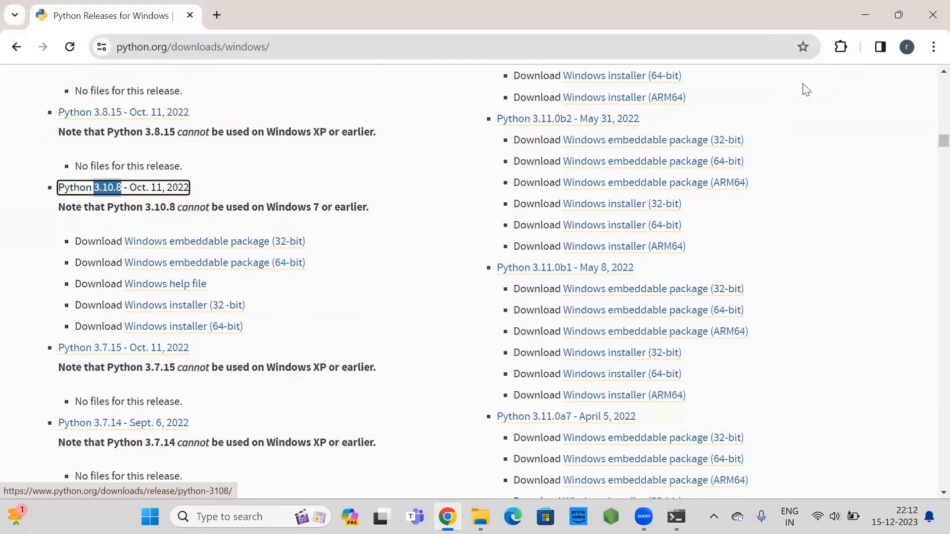
Step: Download the Windows installer (64-bit) for Python 3.10.8
key("ctrl+f")
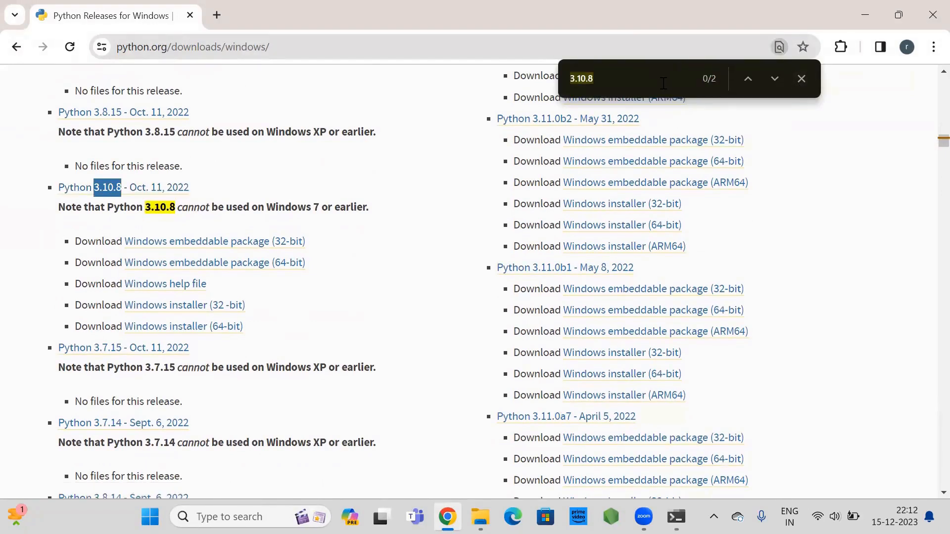
left_click(662, 83)
scroll(371, 197, "down", 10)
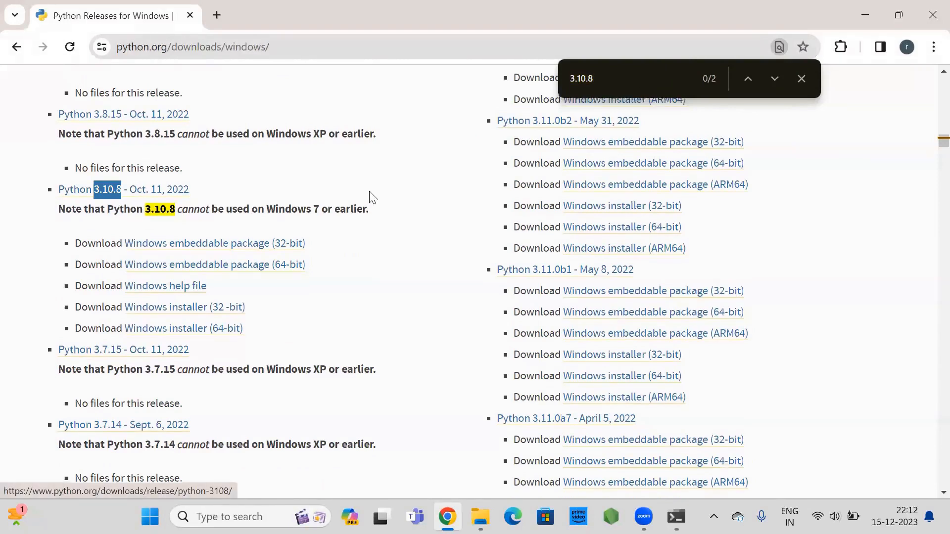
scroll(372, 197, "up", 20)
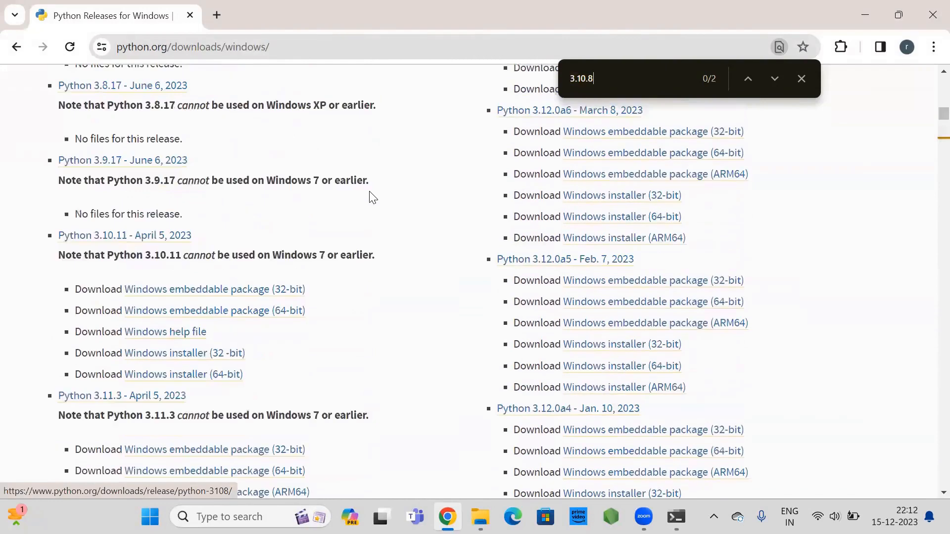
scroll(371, 194, "down", 20)
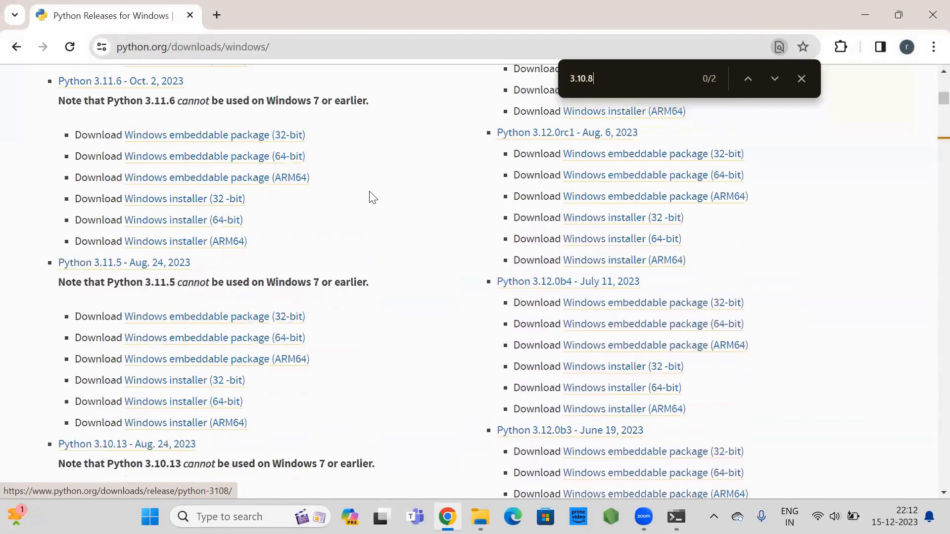
scroll(371, 197, "down", 16)
scroll(369, 197, "up", 2)
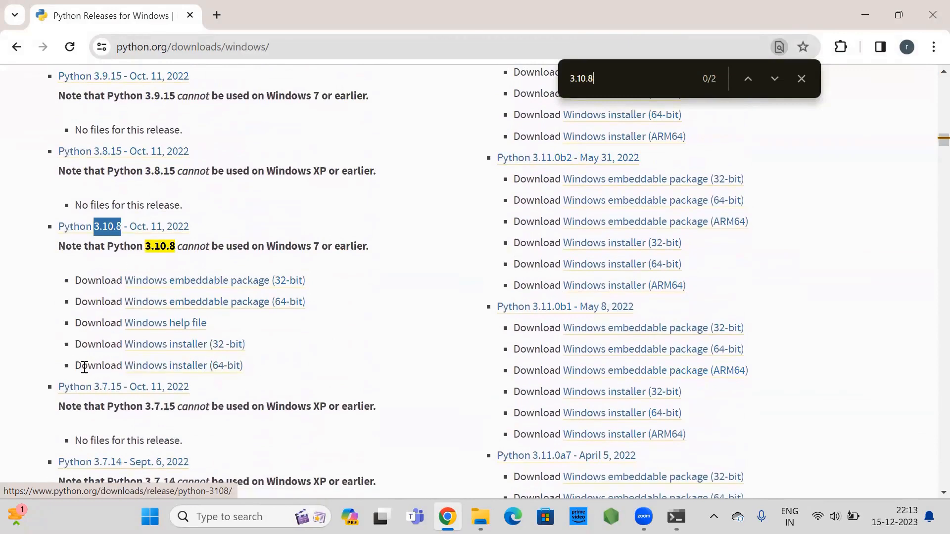
left_click_drag(73, 371, 244, 381)
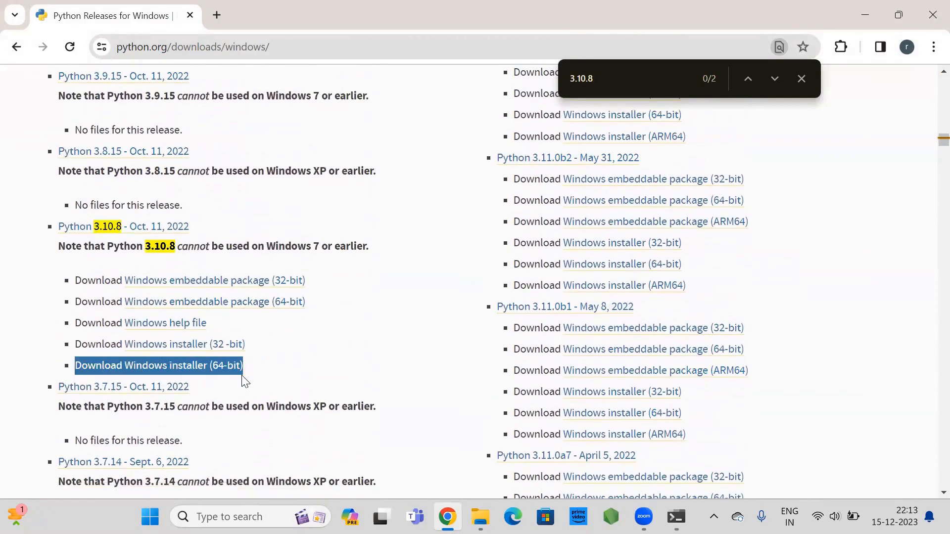
left_click(275, 378)
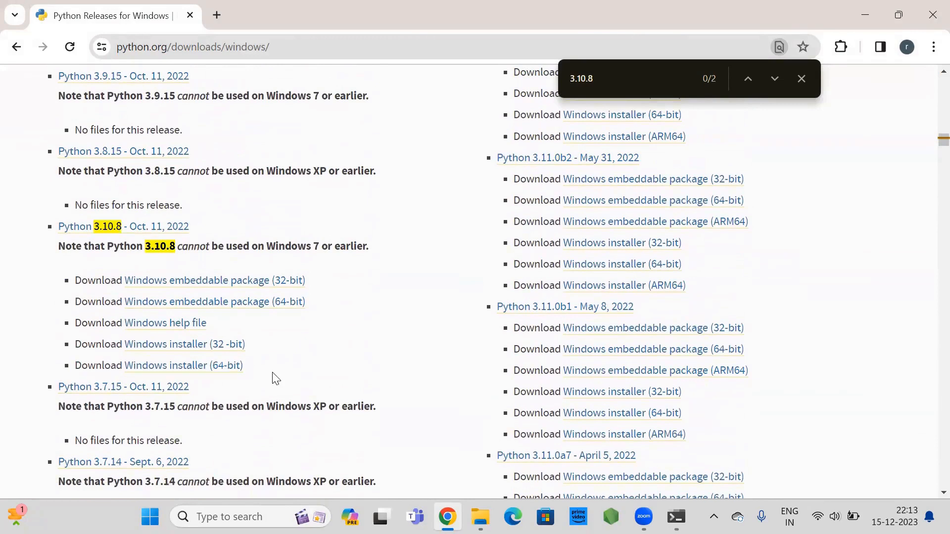
left_click(210, 368)
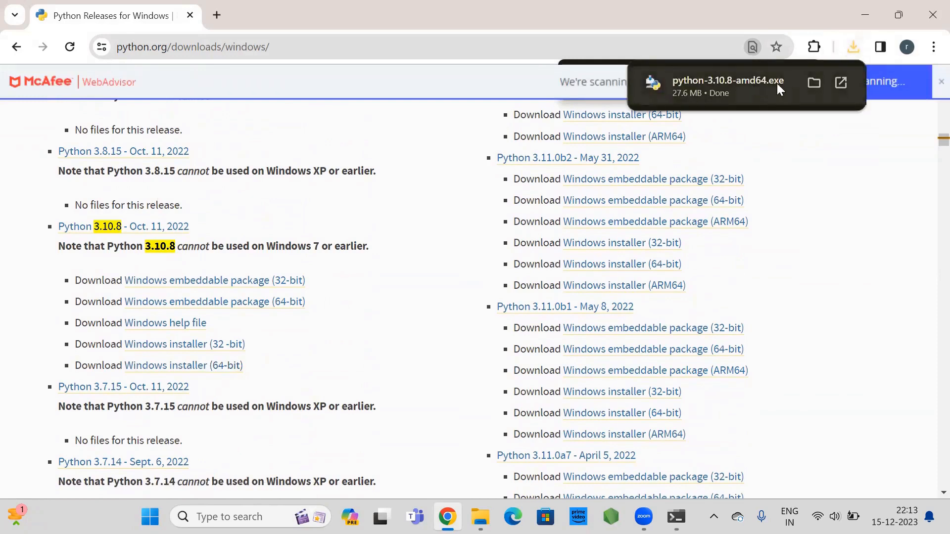
Step: Run python-3.10.8-amd64.exe from the Downloads folder and install it with admin privileges for py.exe and python.exe added to PATH
left_click(813, 80)
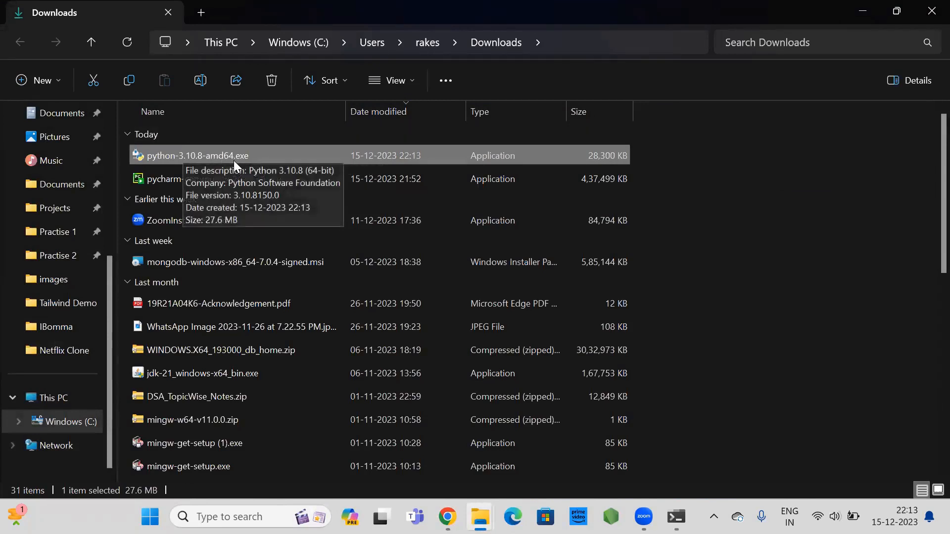
double_click(207, 157)
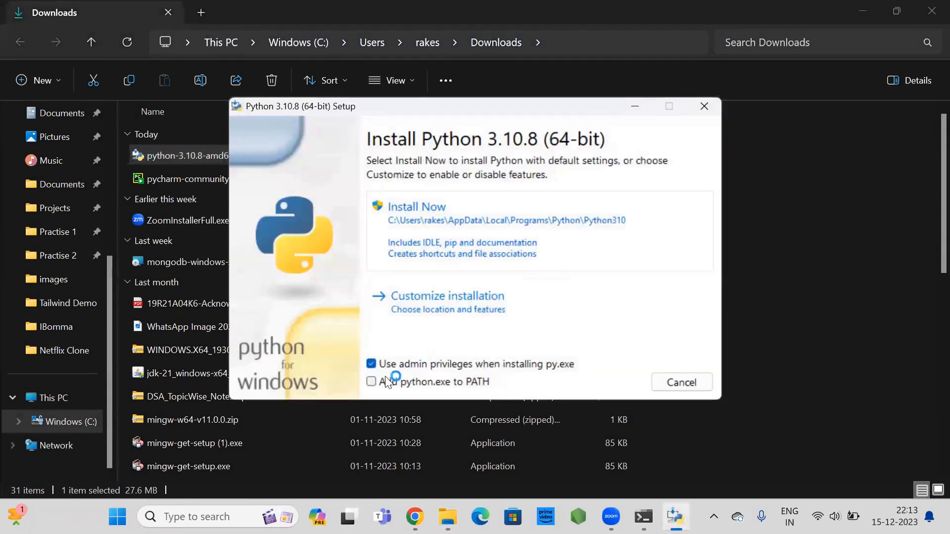
left_click(372, 365)
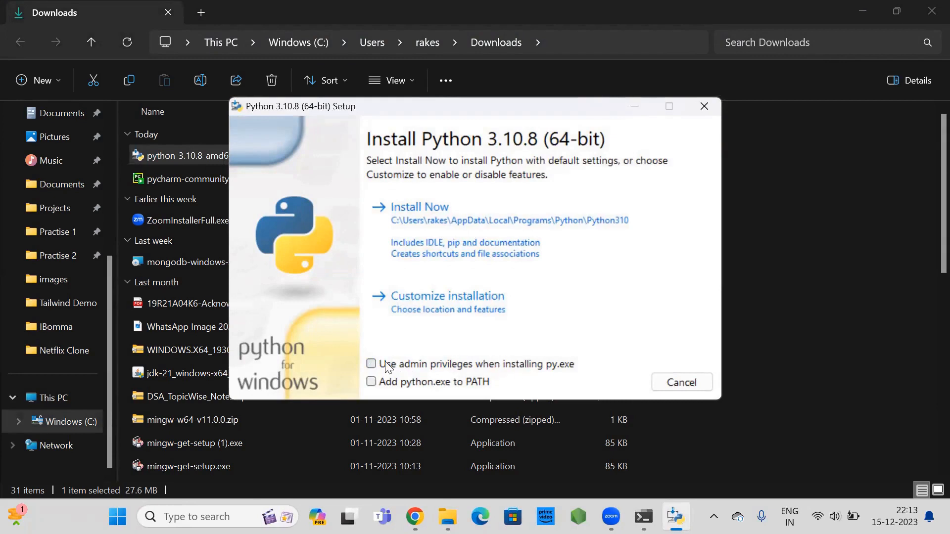
left_click(378, 366)
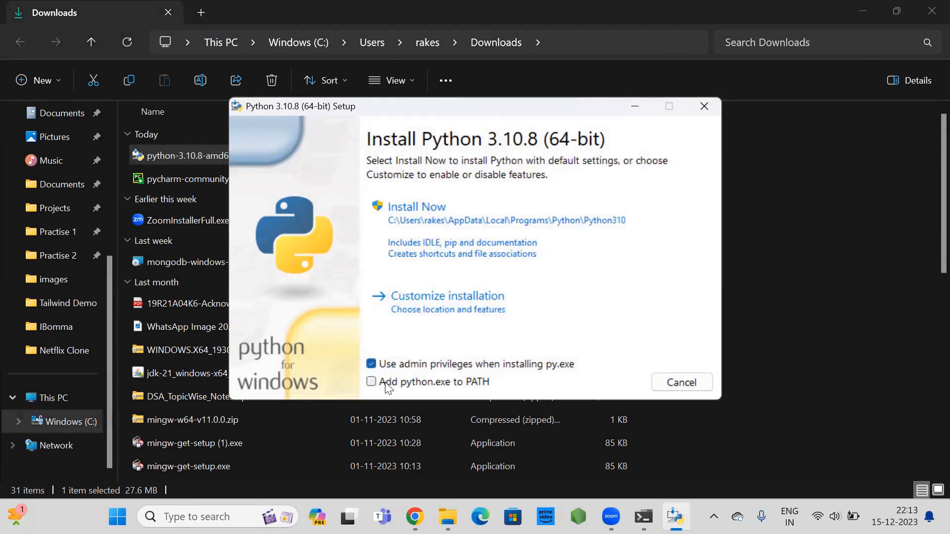
left_click(386, 384)
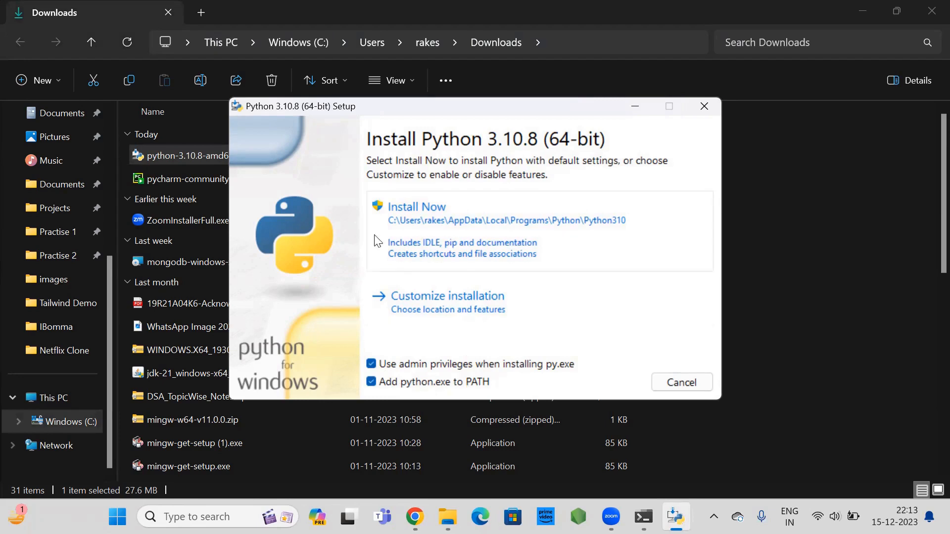
left_click(426, 227)
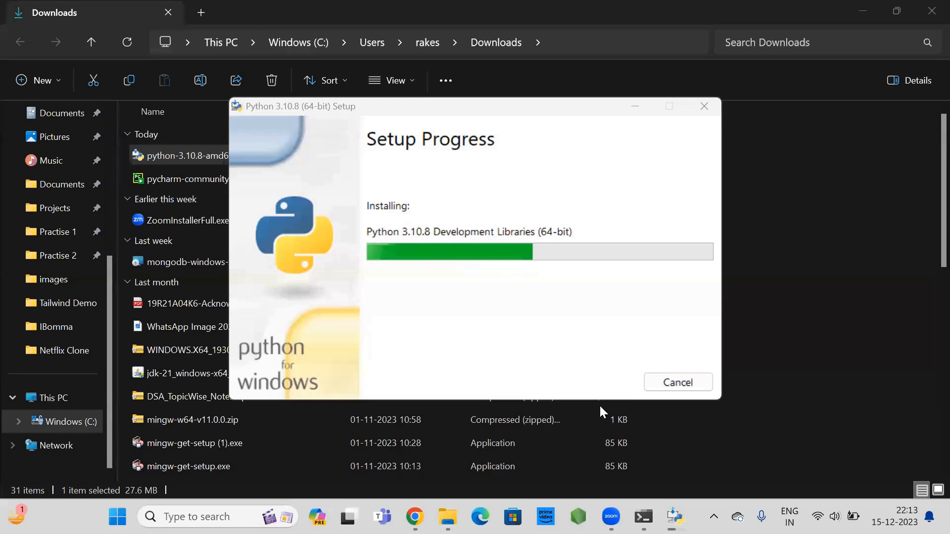
left_click(415, 516)
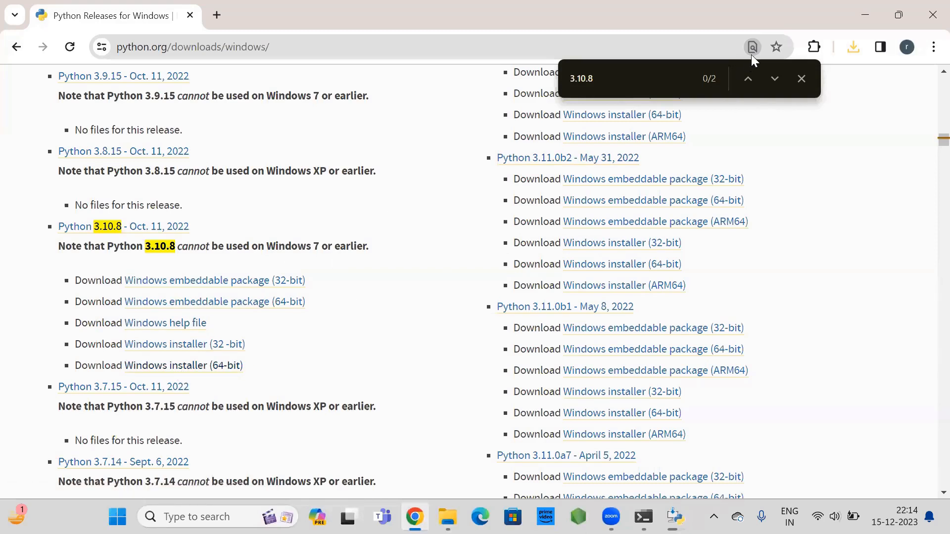
left_click(874, 2)
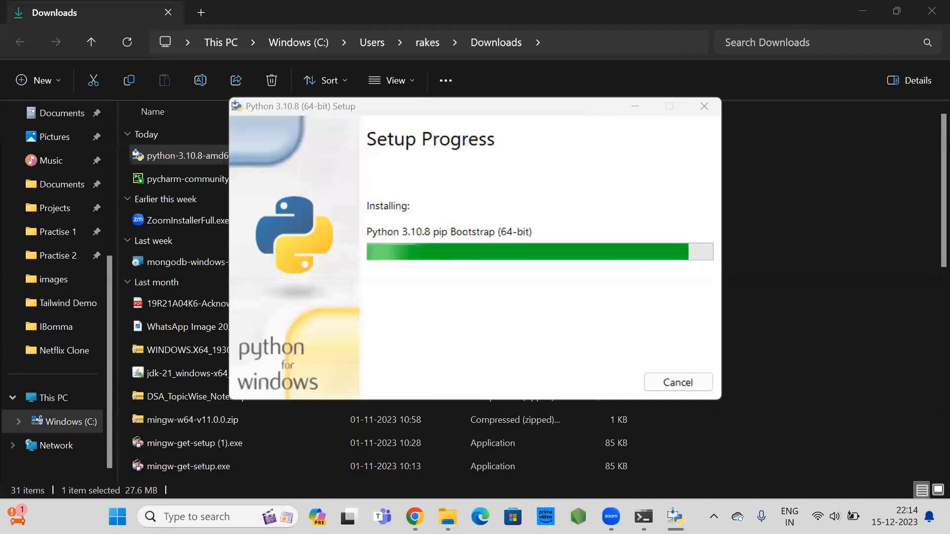
Step: Try running the pip command in a Command Prompt window and close that window
key("super")
type("dcmd")
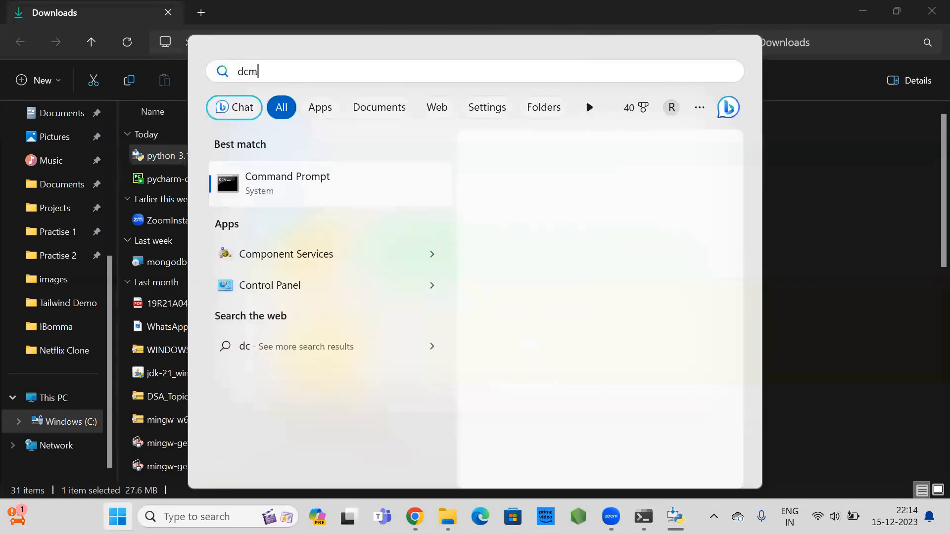
key("Escape")
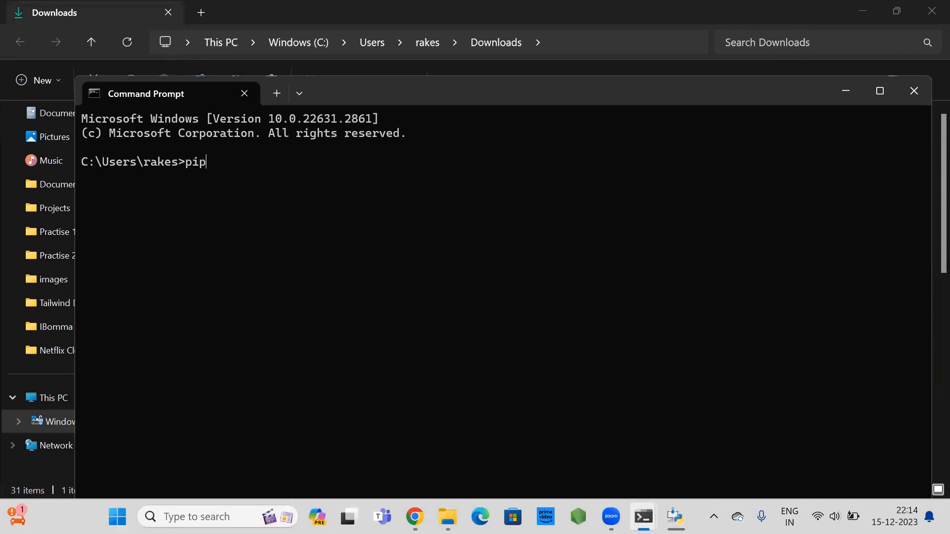
key("Return")
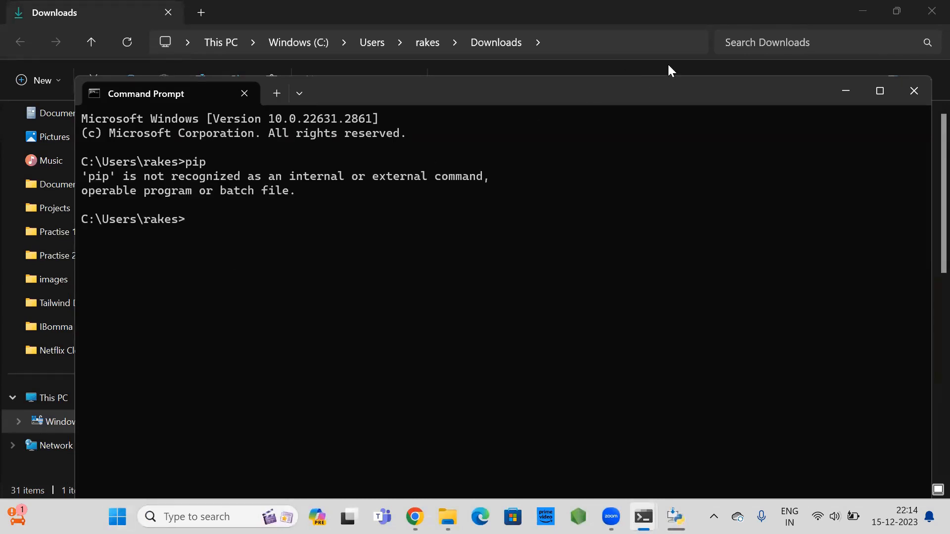
left_click(914, 90)
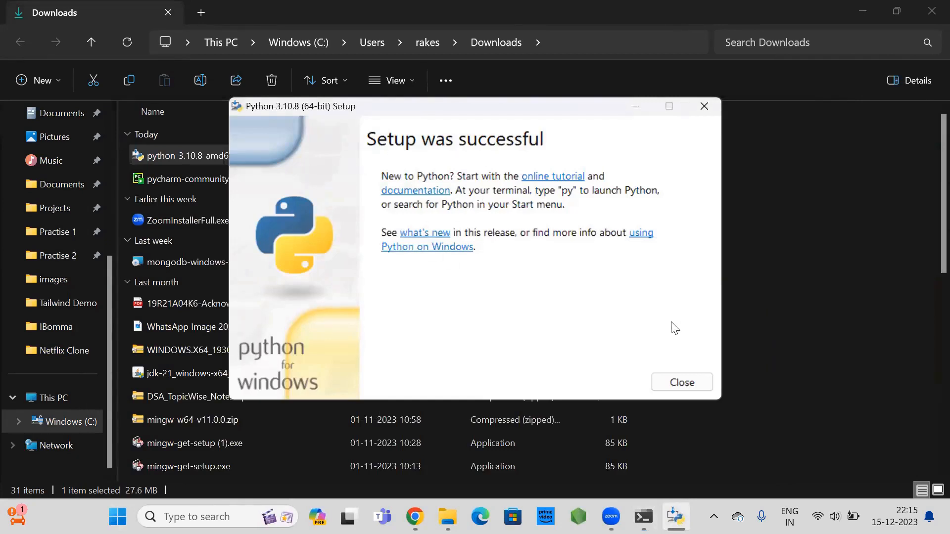
Step: Close the Python setup and run the pip command in a new Command Prompt window
left_click(682, 383)
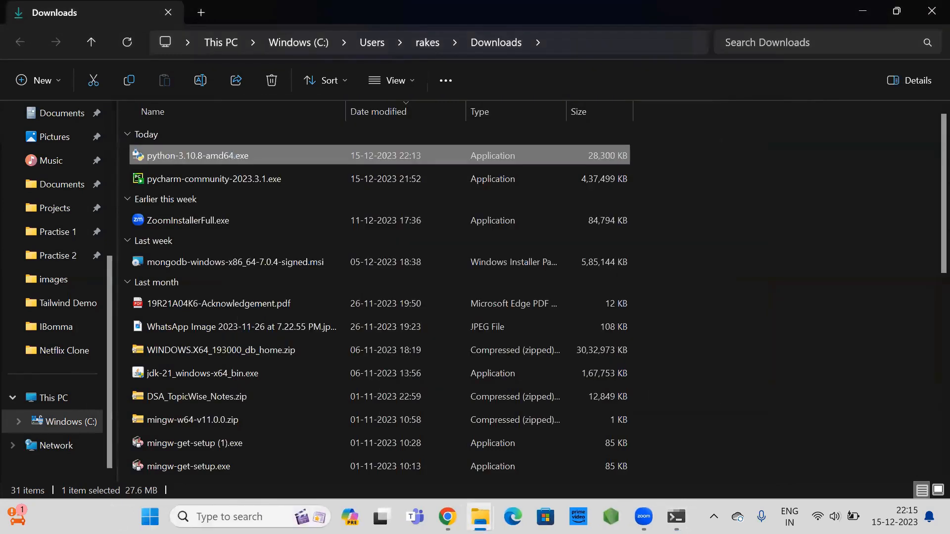
left_click(244, 513)
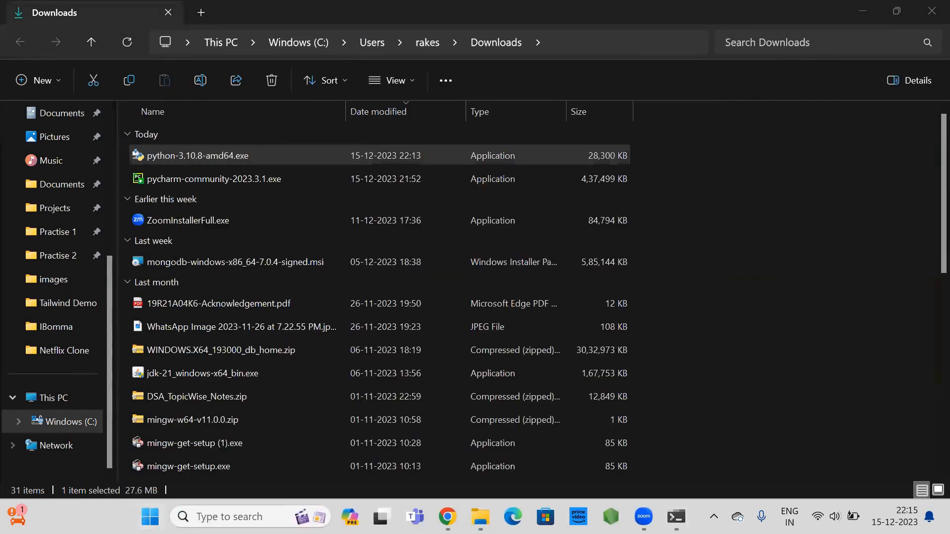
key("super")
type("cmd")
key("Return")
type("ip")
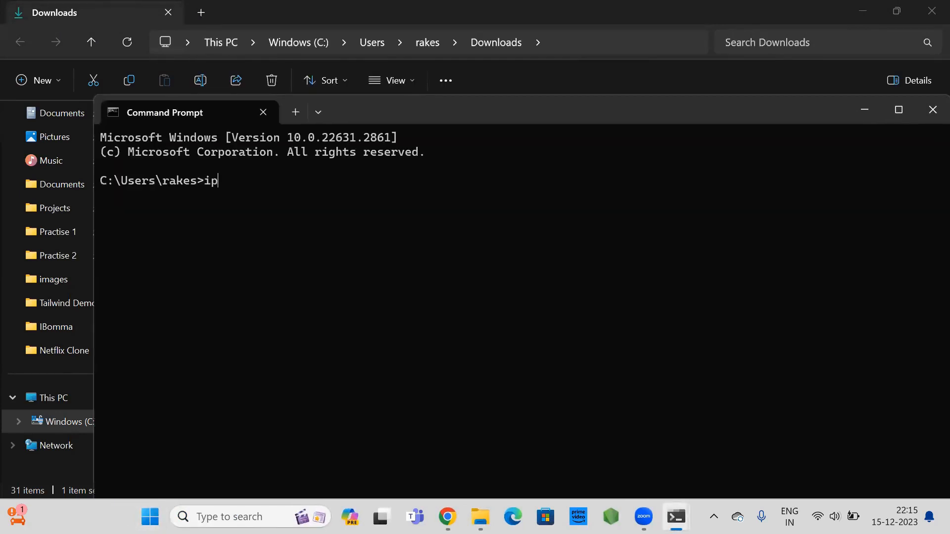
type("pip")
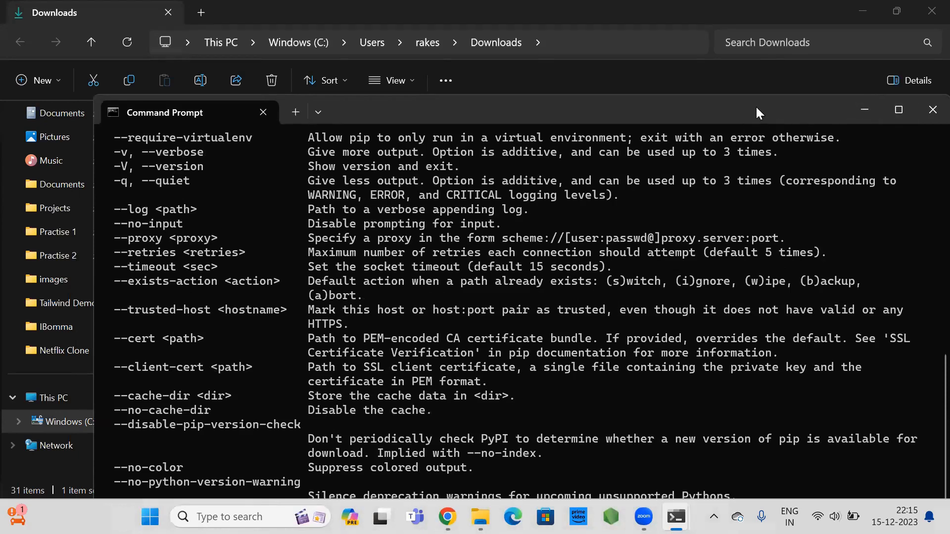
Step: Start the Python interpreter with the py command in Command Prompt and exit it again
left_click_drag(750, 97, 716, 18)
type("py")
key("Return")
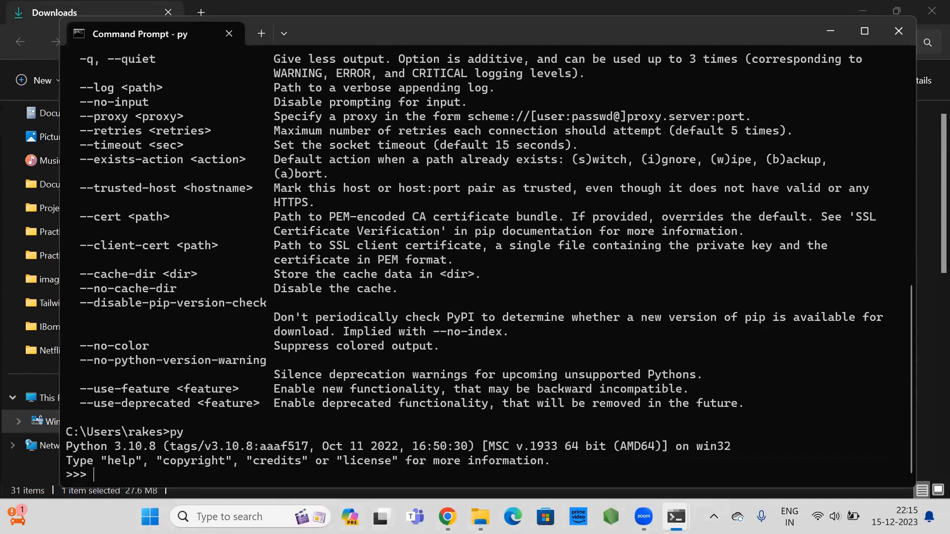
key("ctrl+z")
key("Return")
Step: Start the interpreter with the python command, exit it, and close the Command Prompt window
type("pythonn")
key("BackSpace")
key("Return")
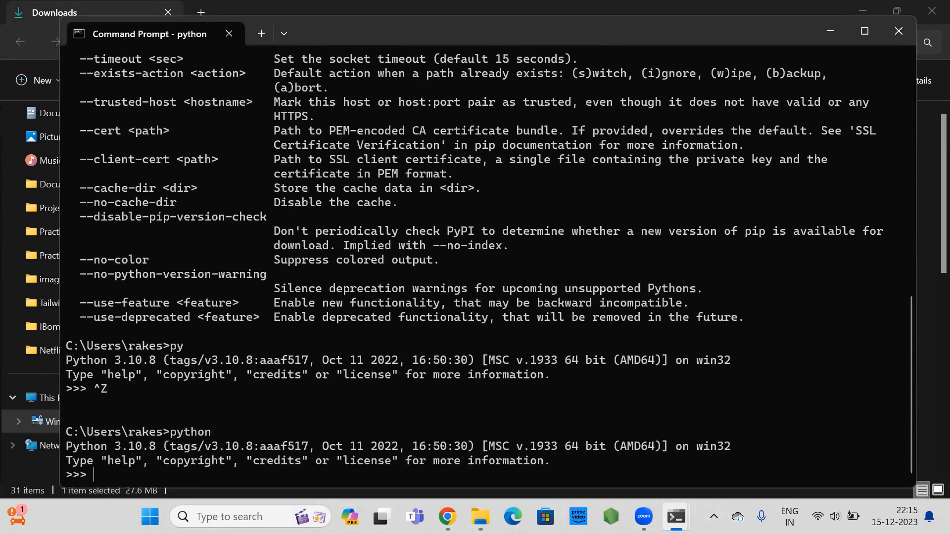
key("ctrl+z")
key("Return")
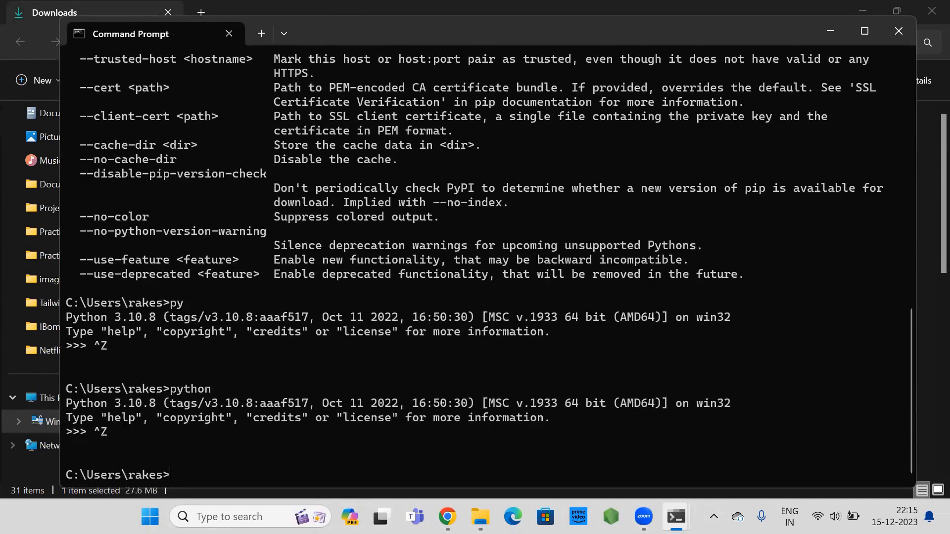
left_click(896, 31)
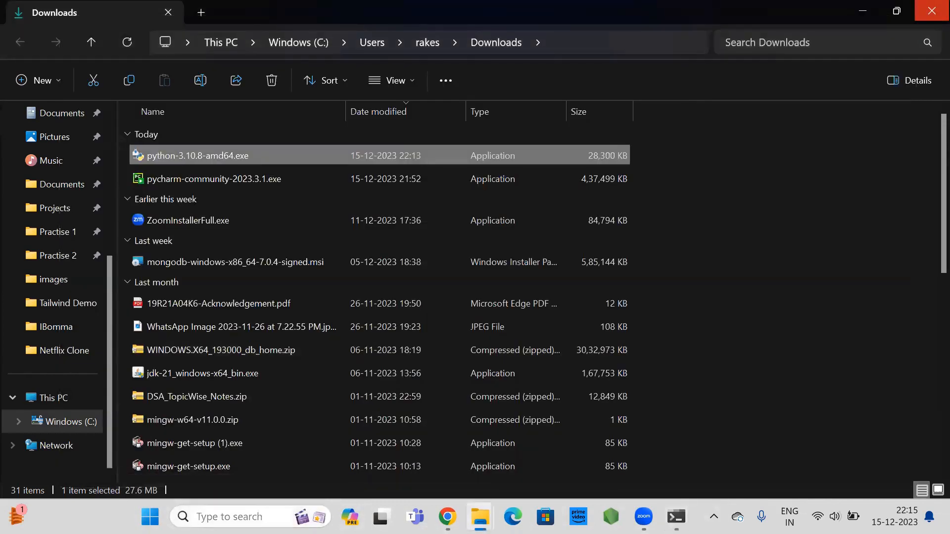
Step: Search Windows for idle and open IDLE (Python 3.10 64-bit)
left_click(229, 513)
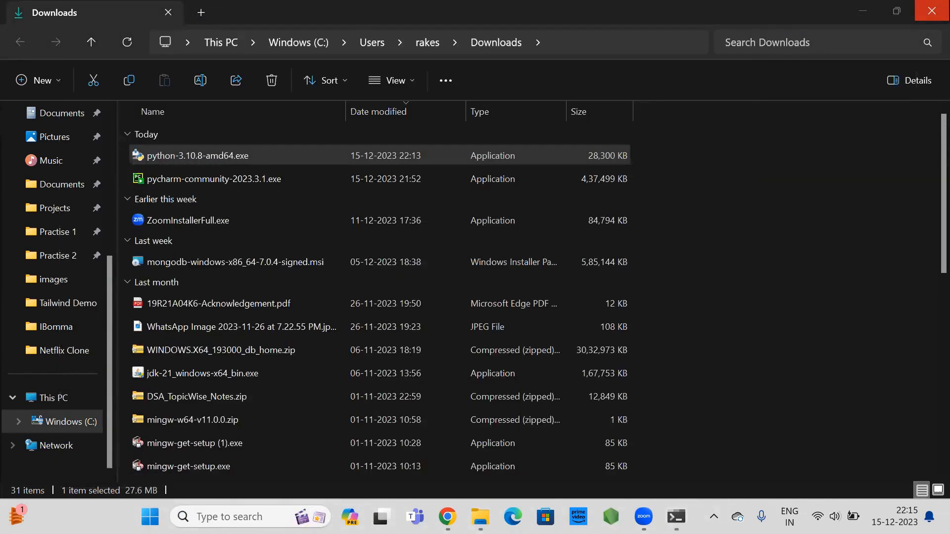
key("super")
type("dlidl")
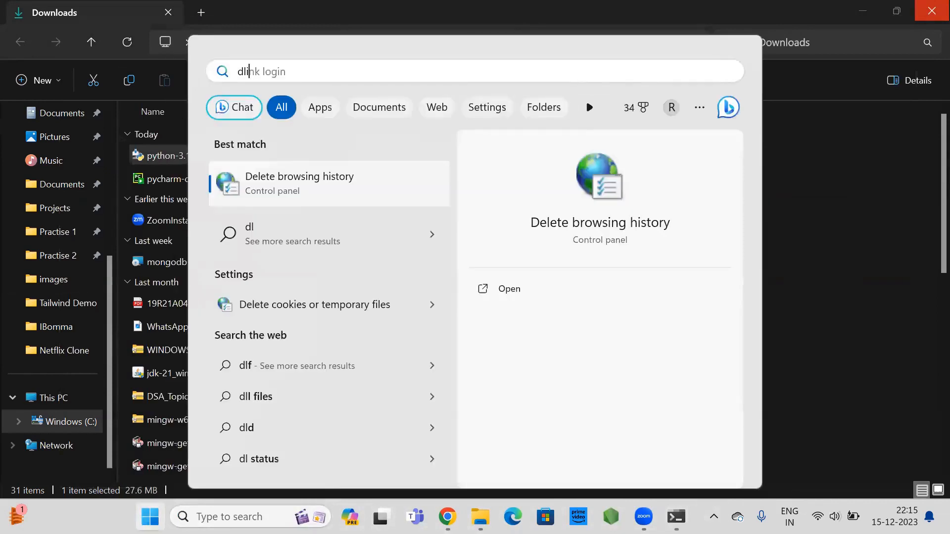
key("BackSpace")
key("BackSpace")
key("BackSpace")
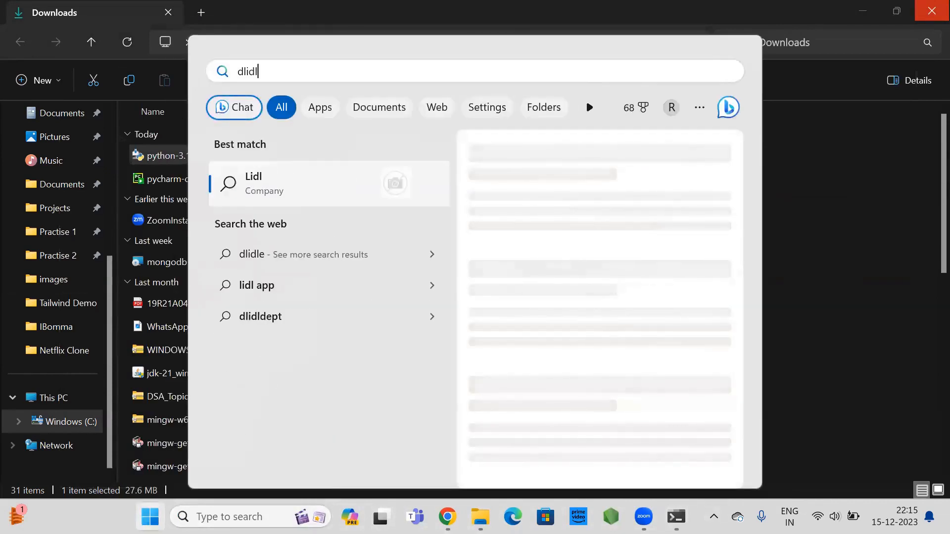
type("id")
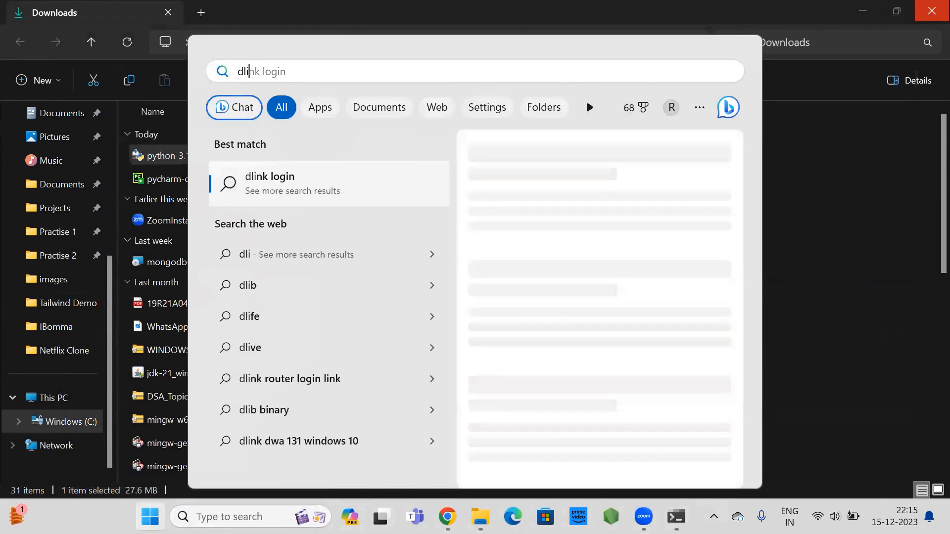
key("BackSpace")
key("BackSpace")
key("BackSpace")
key("BackSpace")
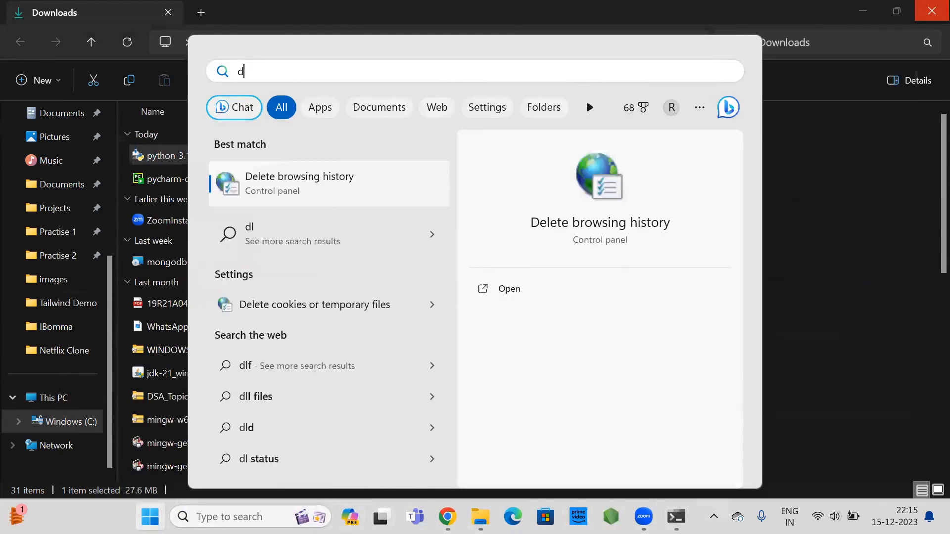
type("idle")
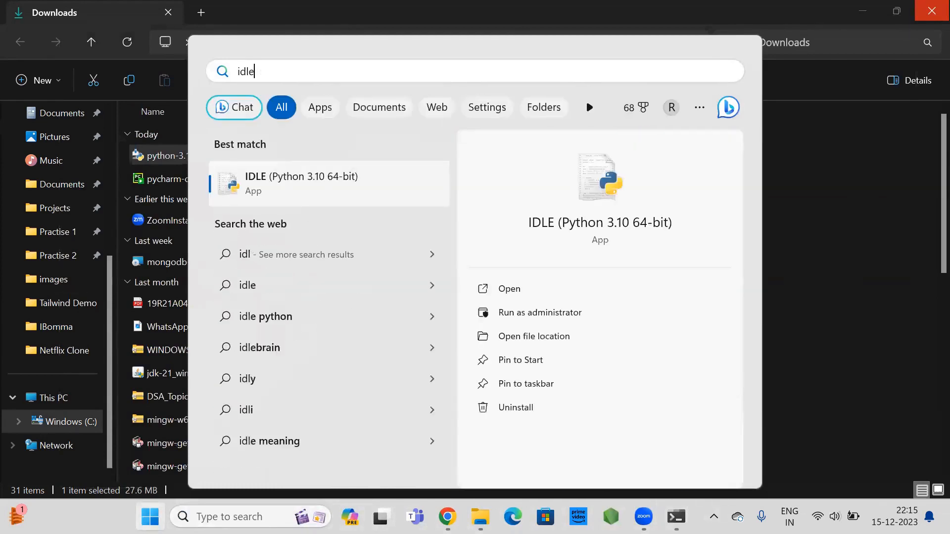
key("Return")
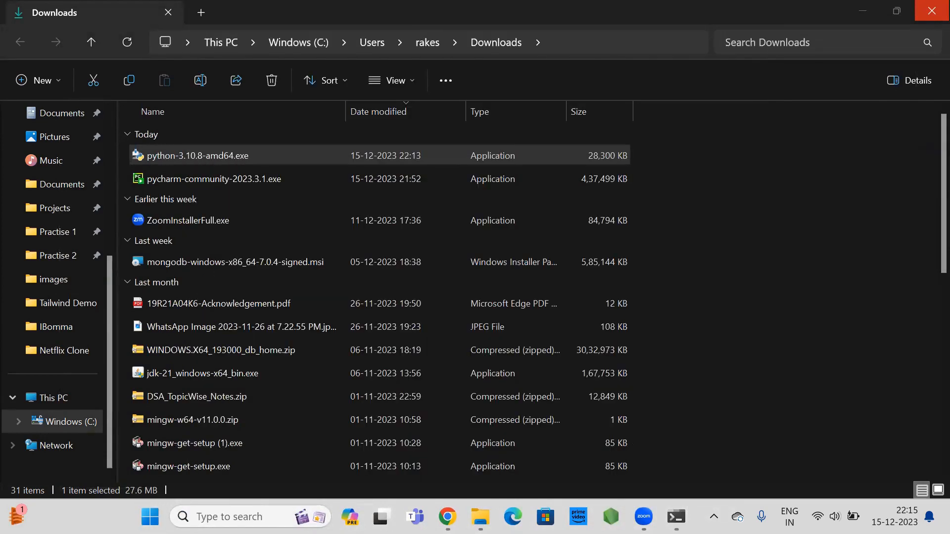
Step: Run print("Hello") at the IDLE Shell prompt
type("print(")
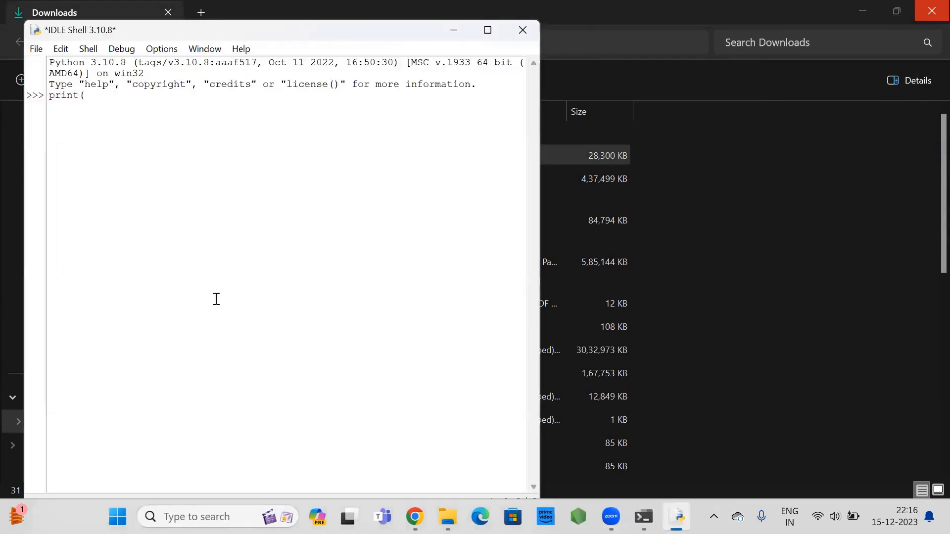
type("\"Hello\")")
key("Return")
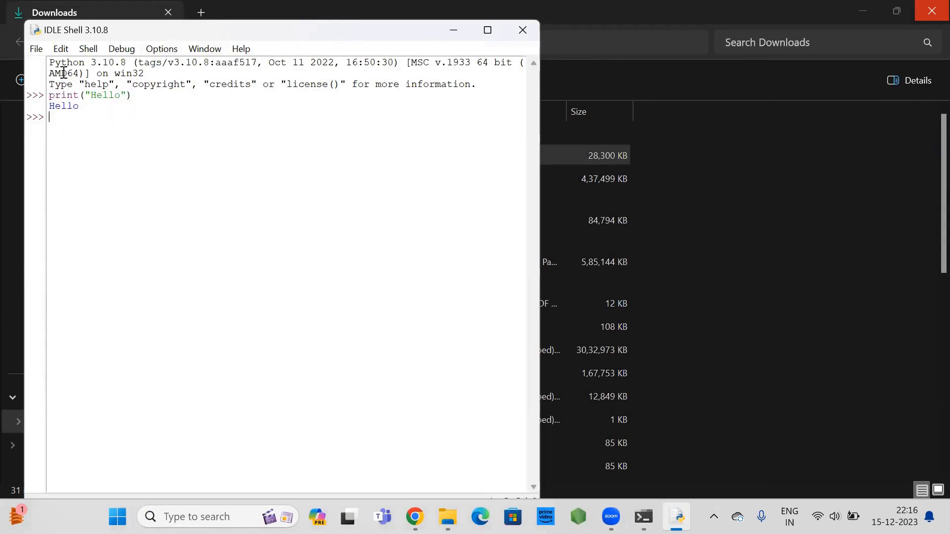
Step: Create a new Python file in IDLE and save it to the Desktop as temp.py
left_click(38, 49)
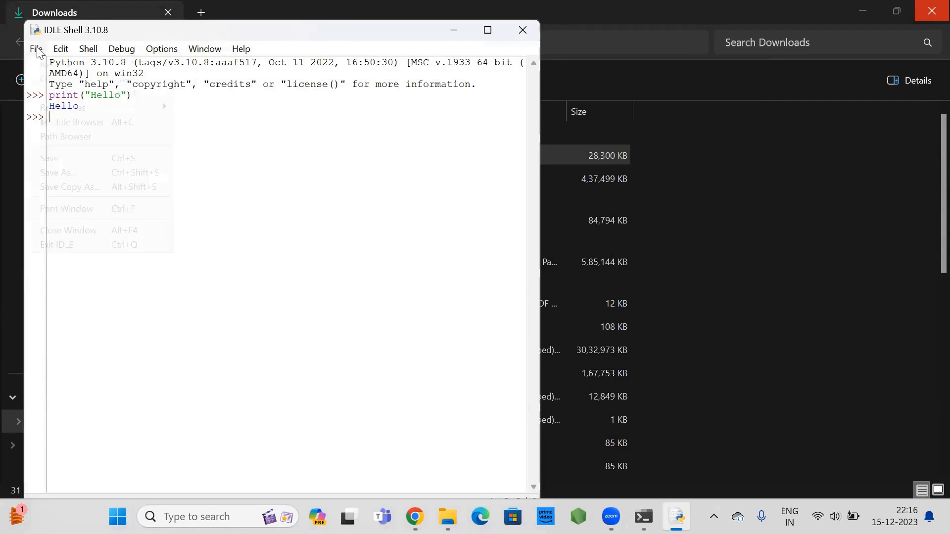
left_click(51, 67)
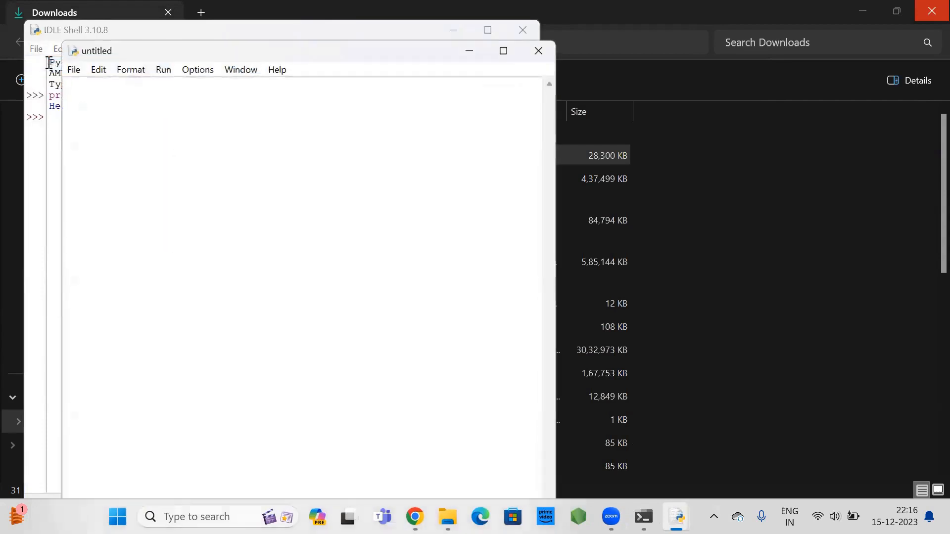
left_click(75, 71)
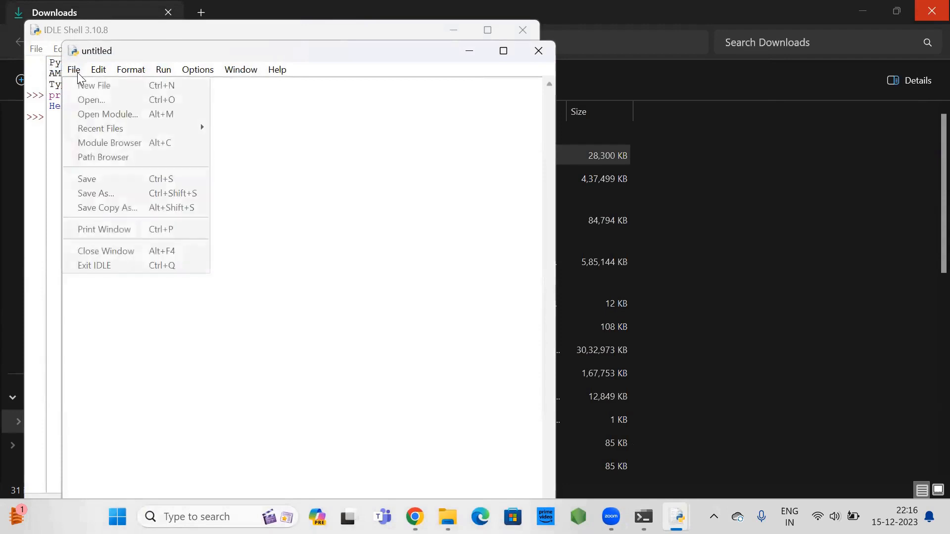
left_click(116, 182)
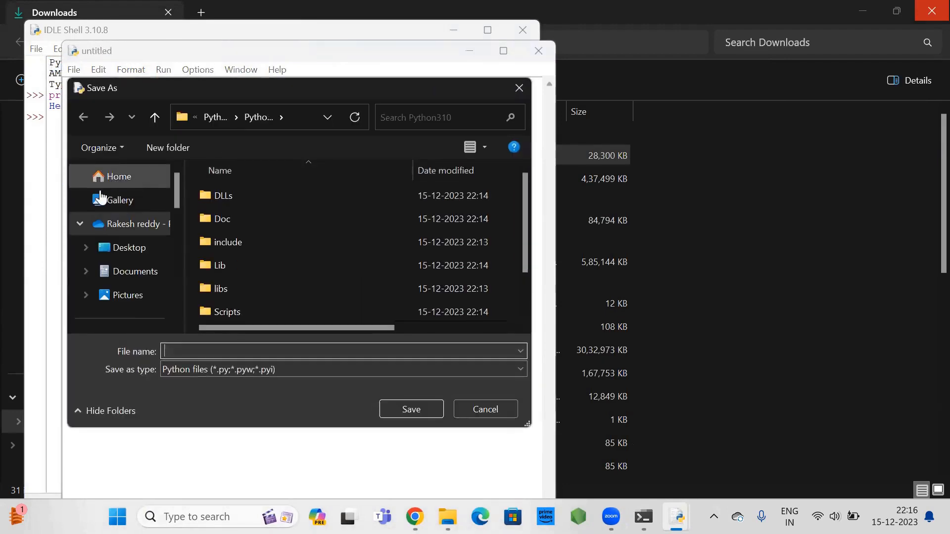
left_click(149, 250)
left_click(234, 350)
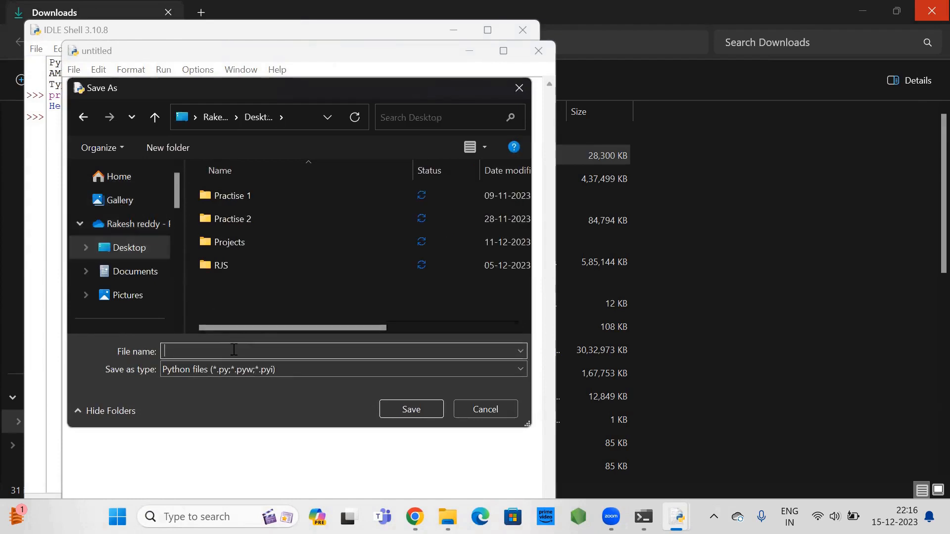
type("temp.py")
left_click(420, 412)
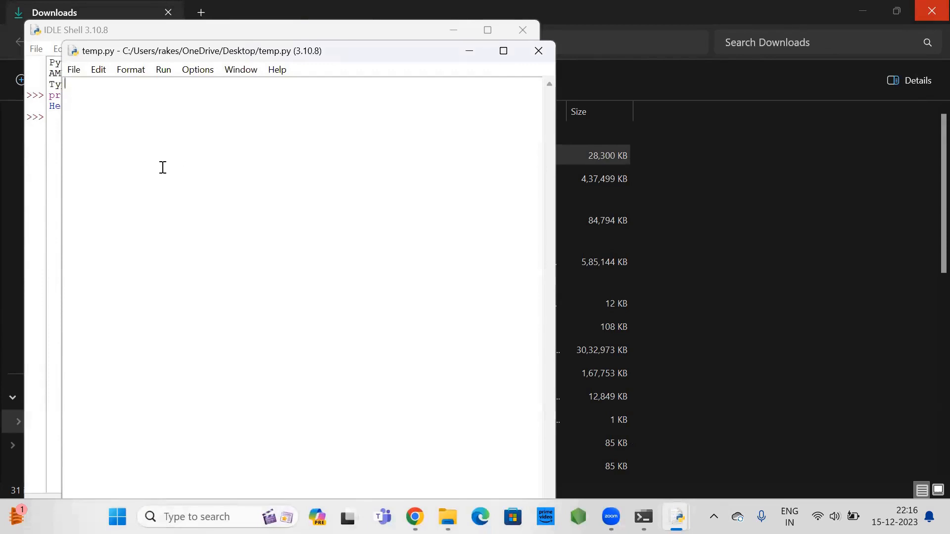
Step: Write print("Hello") in temp.py and run the module, saving the source when asked
type("pri")
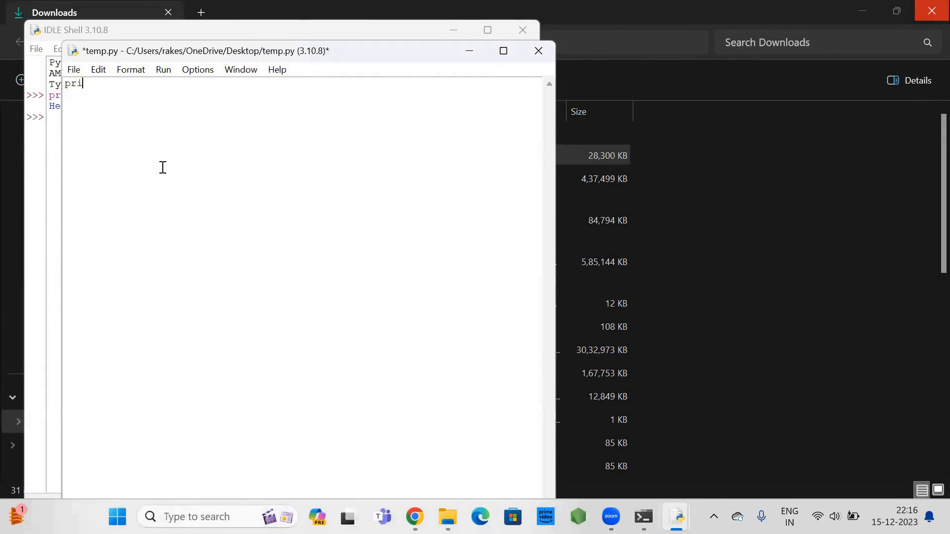
type("nt(\"H")
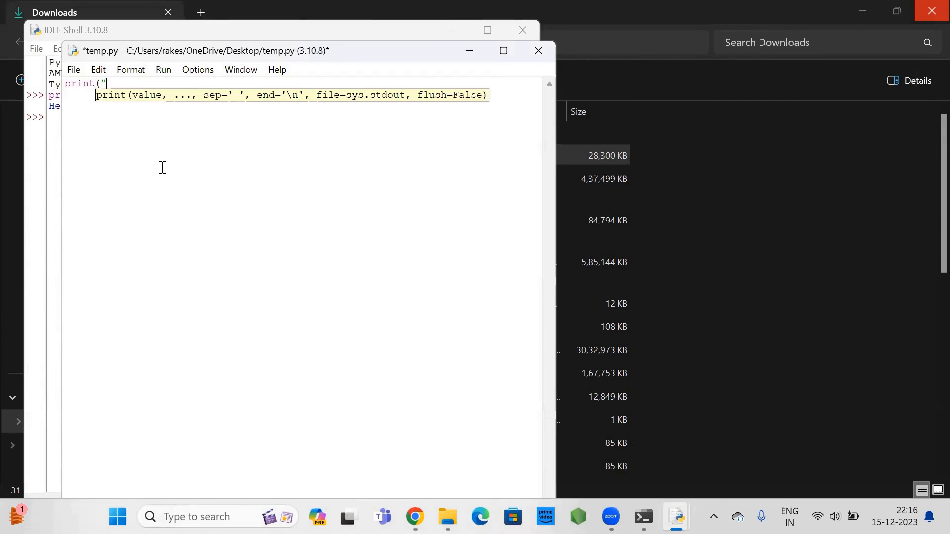
type("ello\")")
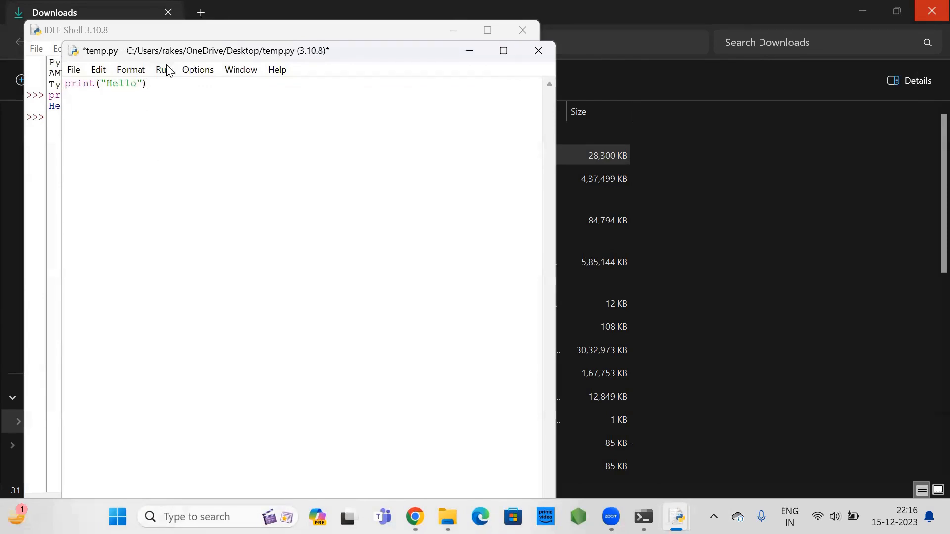
left_click(163, 69)
left_click(170, 86)
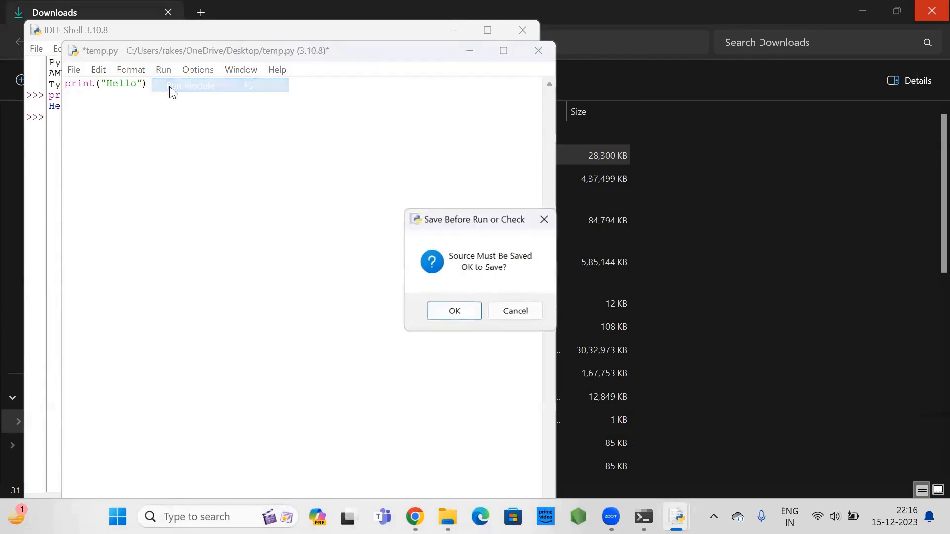
left_click(451, 311)
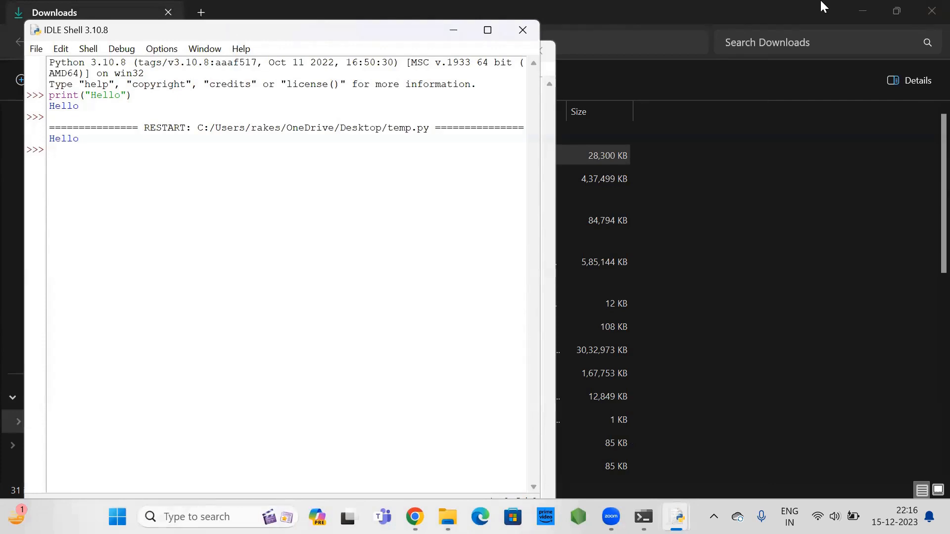
left_click(809, 156)
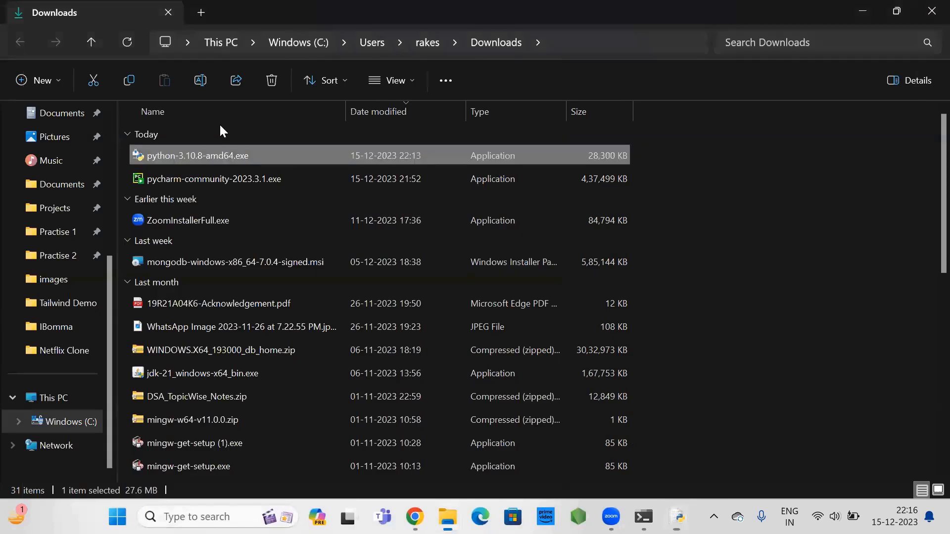
left_click(220, 129)
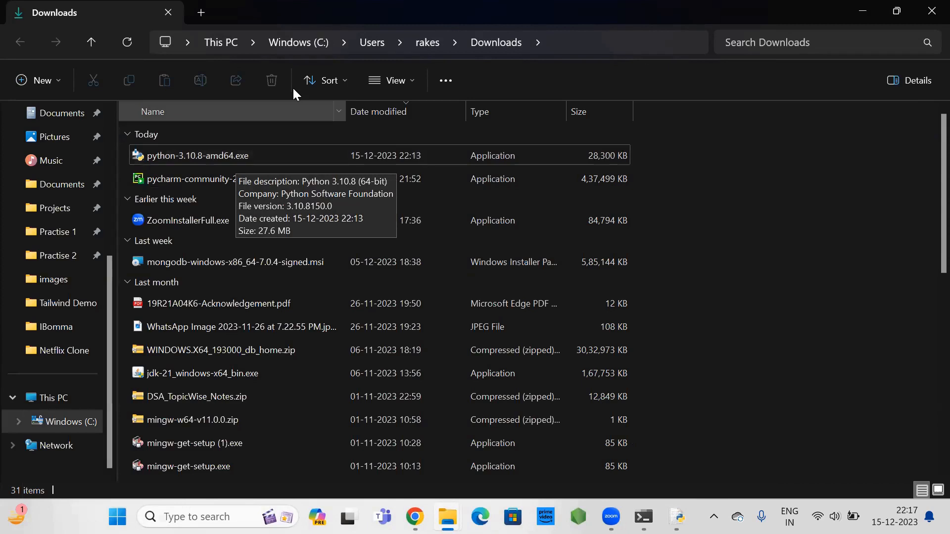
Step: Bring the IDLE Shell and temp.py windows back to the front and run the temp.py module again
mouse_move(644, 514)
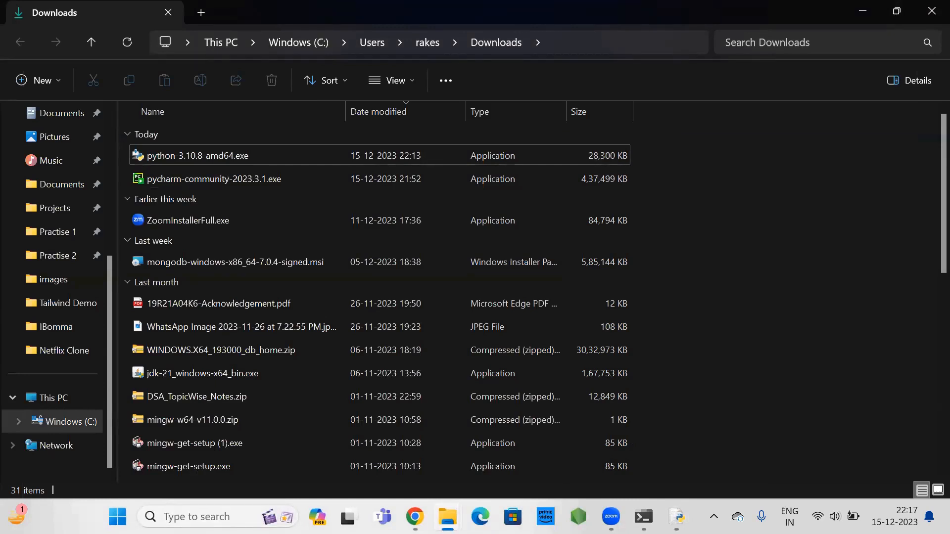
left_click(678, 516)
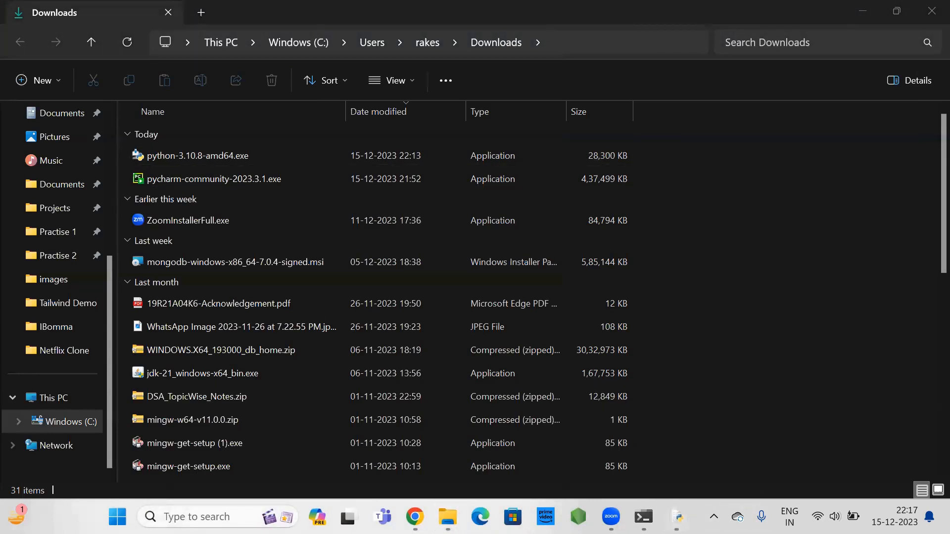
mouse_move(678, 516)
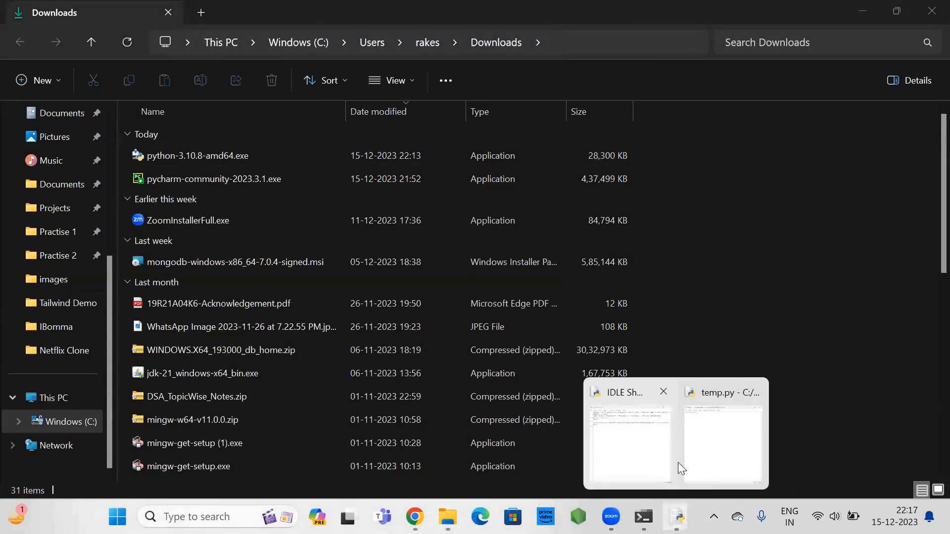
left_click(650, 447)
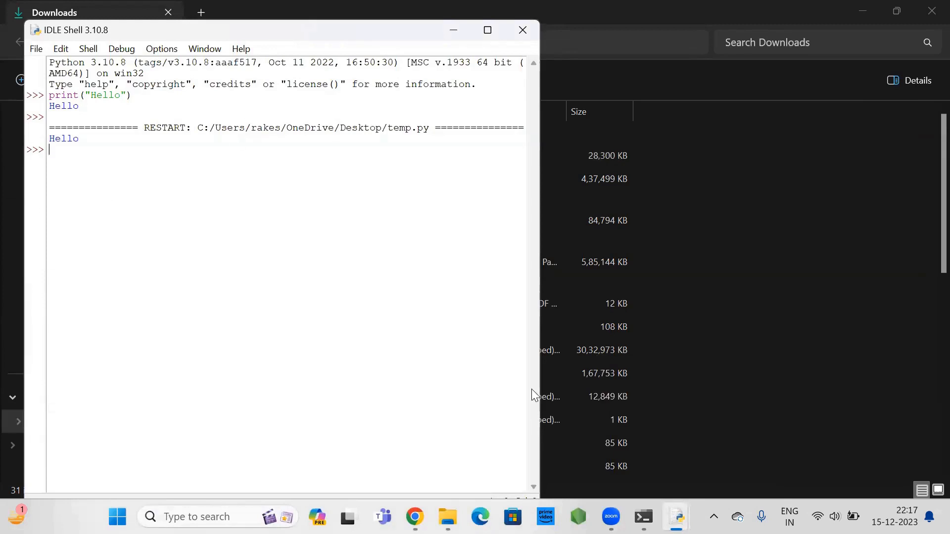
mouse_move(678, 516)
left_click(710, 448)
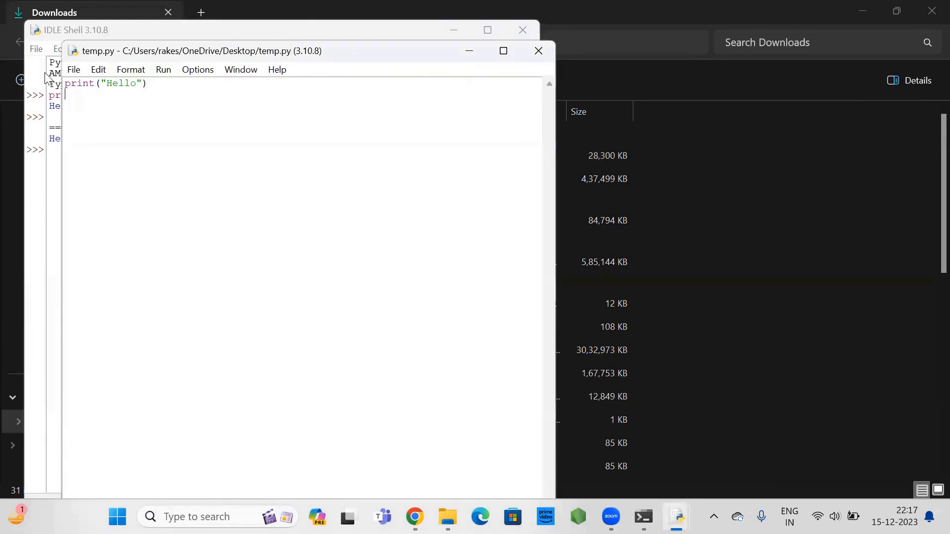
left_click(163, 70)
left_click(171, 87)
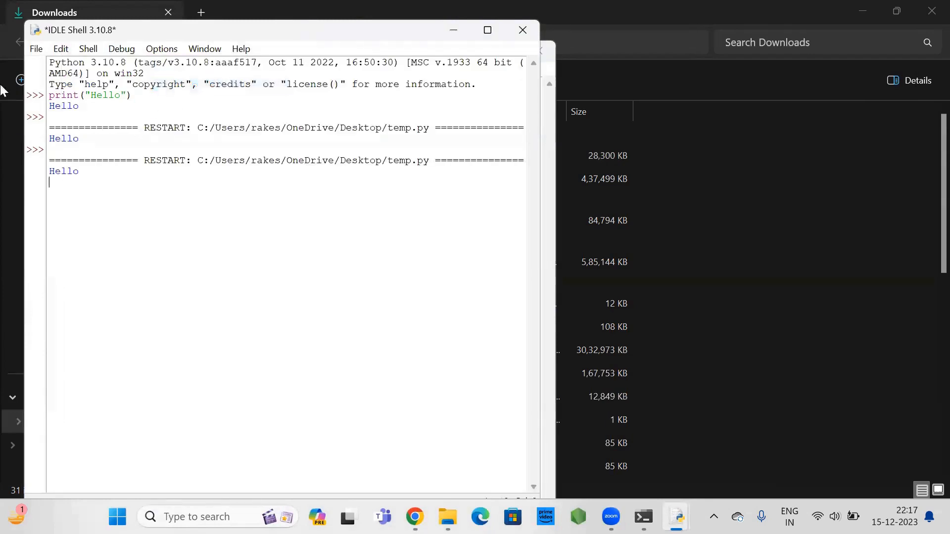